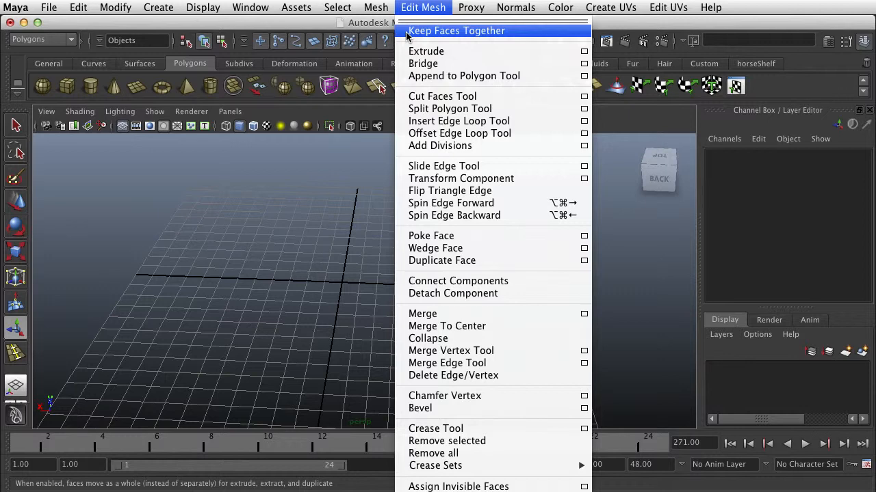
# Enable the Keep Faces Together option for mesh editing.
pyautogui.click(407, 32)
pyautogui.click(416, 8)
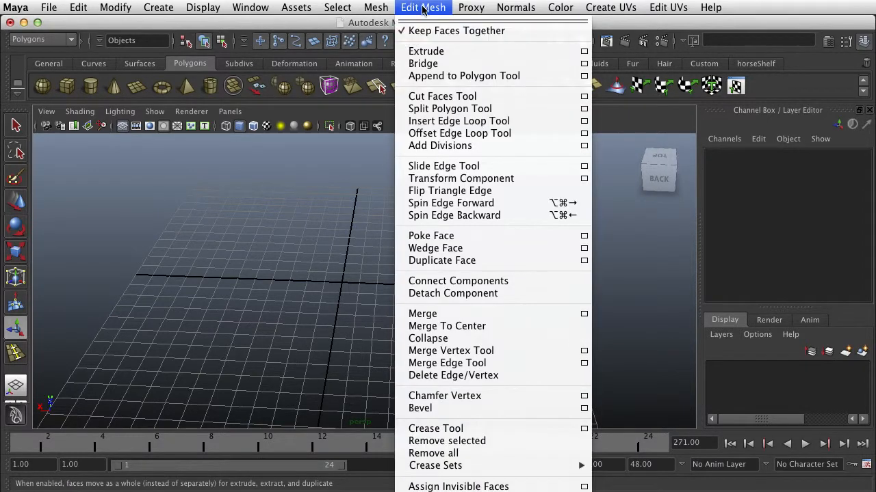
pyautogui.click(423, 9)
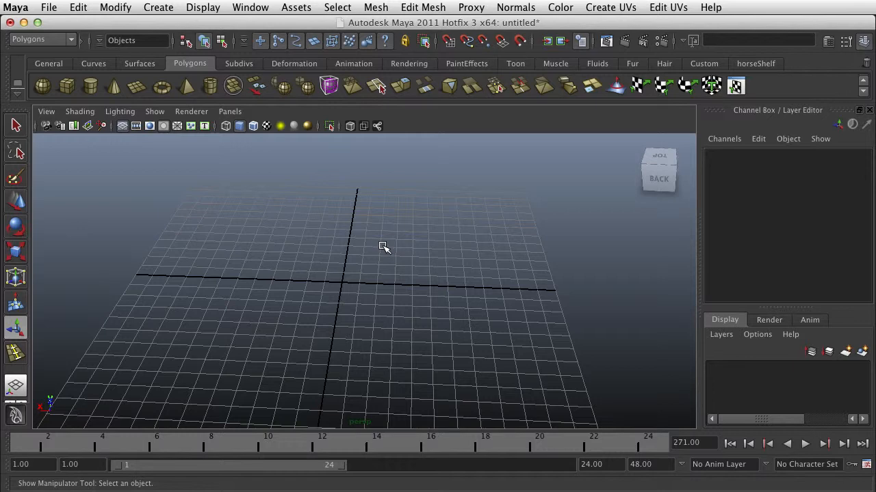
# Create a polygon cube and extrude its top centre face straight up to a height of about 2.7 cm.
pyautogui.click(67, 86)
pyautogui.scroll(3, 355, 267)
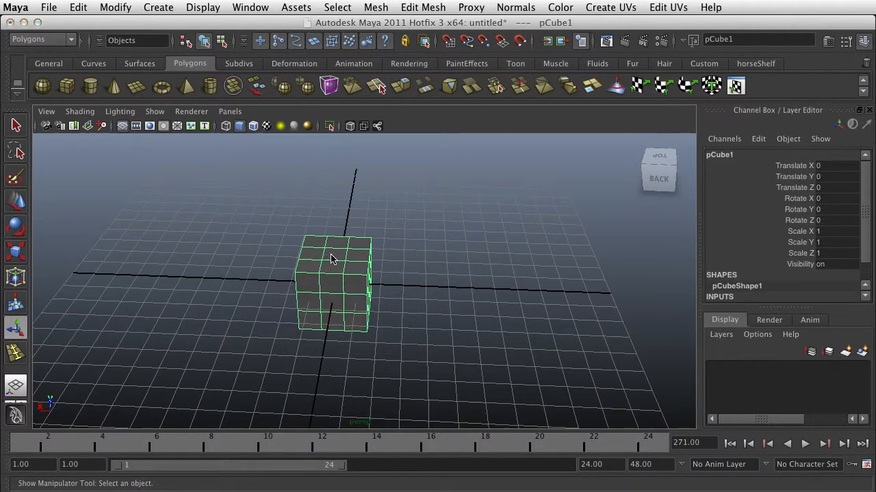
pyautogui.moveTo(331, 258); pyautogui.dragTo(334, 294, button='right')
pyautogui.click(335, 253)
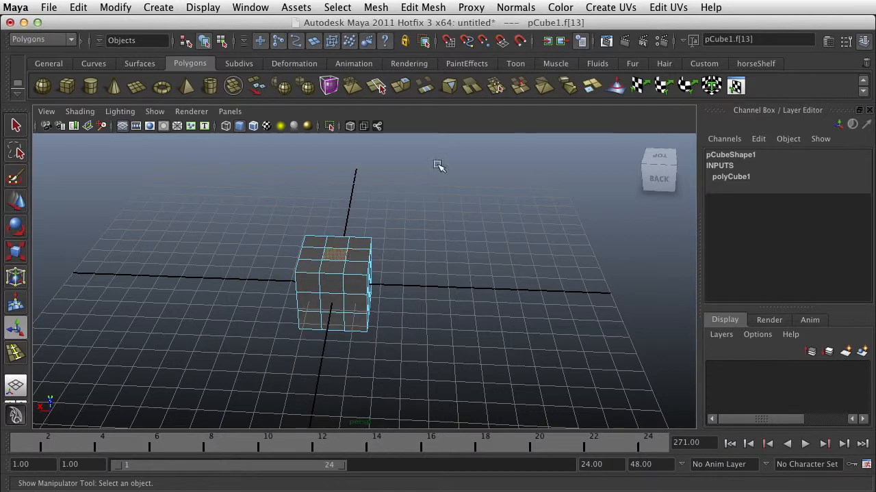
pyautogui.click(400, 86)
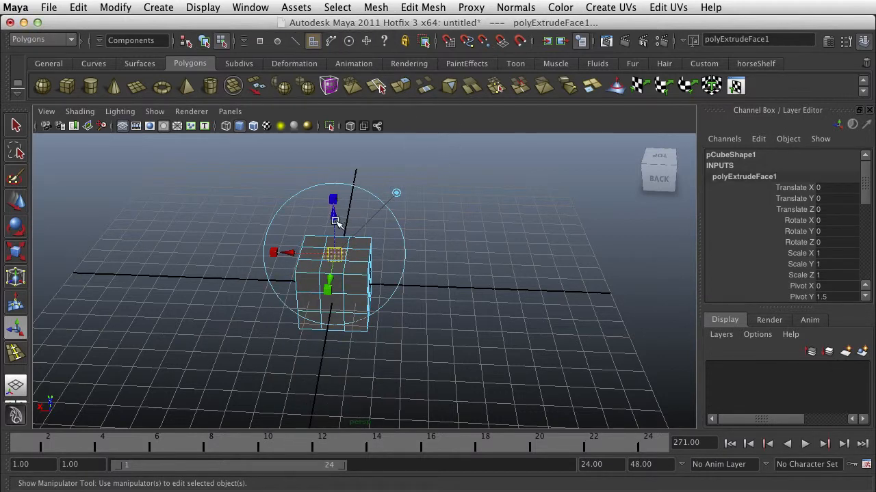
pyautogui.click(335, 217)
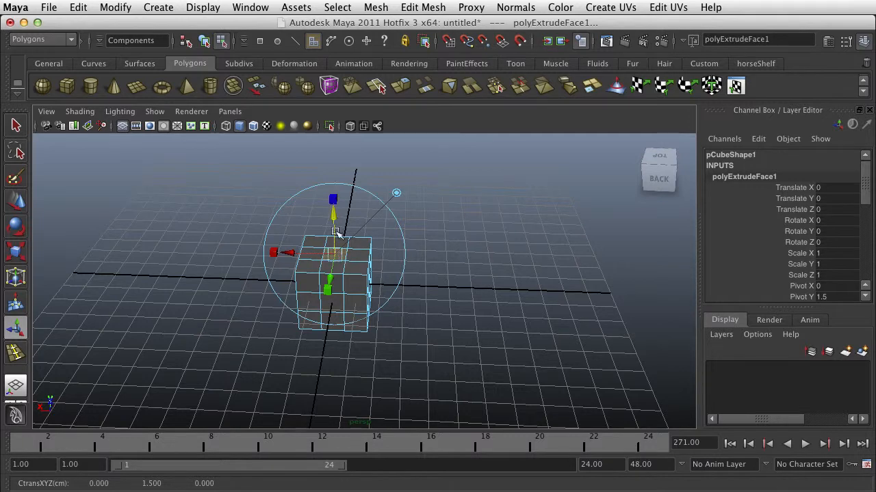
pyautogui.moveTo(335, 216); pyautogui.dragTo(335, 194)
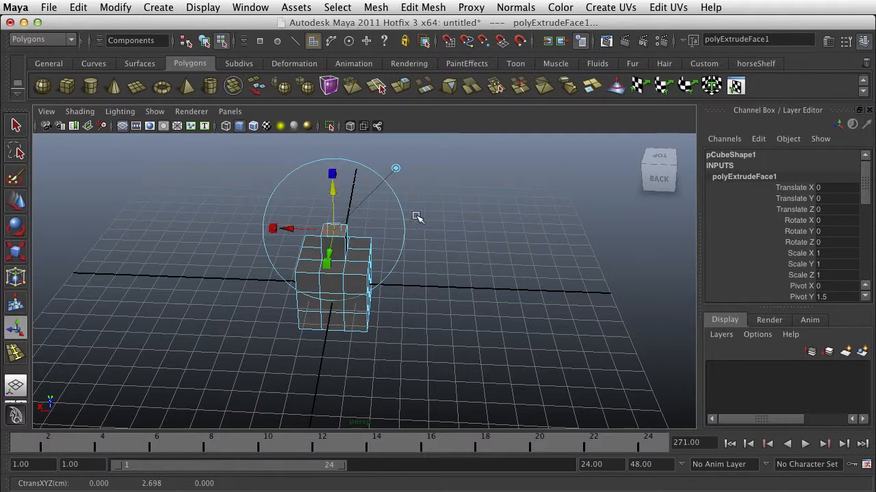
# Undo the extrusion and the face selection on the cube.
pyautogui.press('z')
pyautogui.press('z')
pyautogui.press('z')
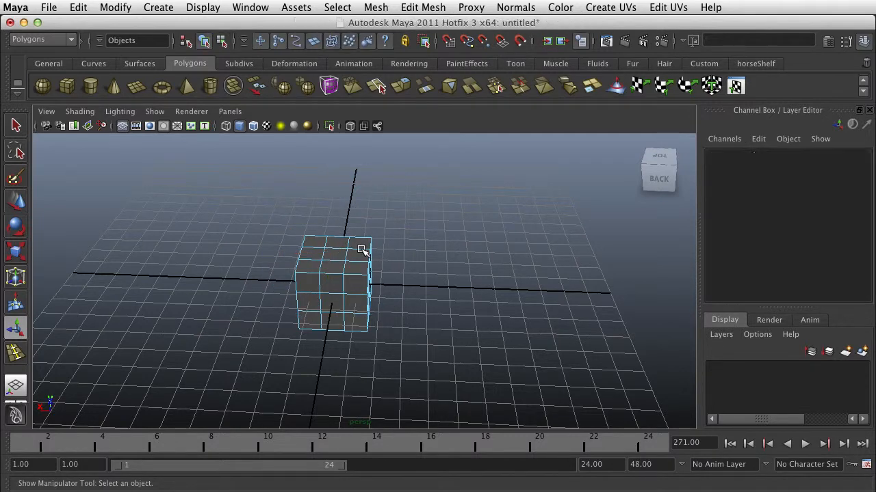
# Select the cube as a whole object and rotate it about 38.6 degrees around Z.
pyautogui.rightClick(354, 260)
pyautogui.moveTo(355, 260); pyautogui.dragTo(410, 241, button='right')
pyautogui.click(361, 264)
pyautogui.press('r')
pyautogui.press('e')
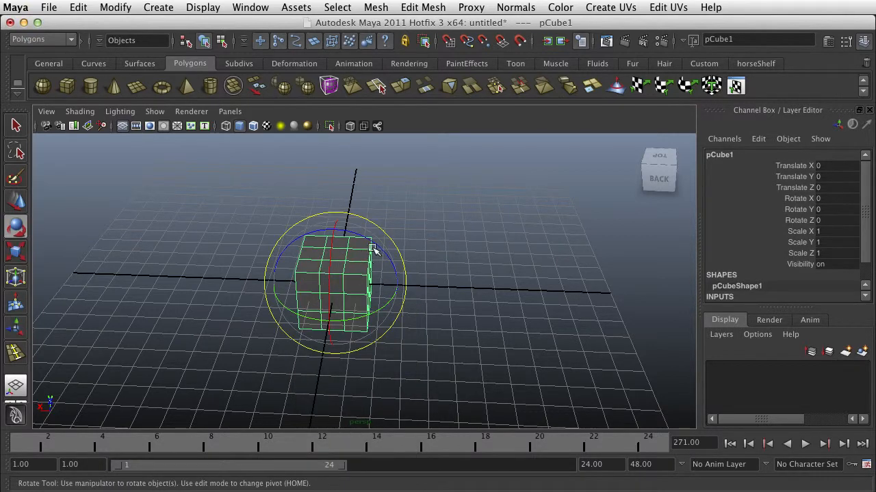
pyautogui.moveTo(371, 248); pyautogui.dragTo(404, 267)
# Extrude the centre face of the tilted cube's upper side and toggle the extrude manipulator to world axes.
pyautogui.click(372, 255)
pyautogui.moveTo(371, 255); pyautogui.dragTo(366, 286, button='right')
pyautogui.click(357, 258)
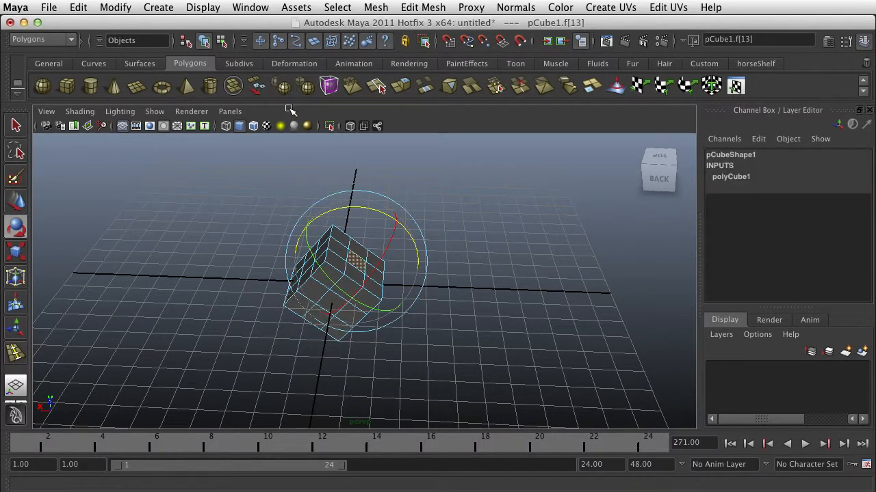
pyautogui.click(401, 90)
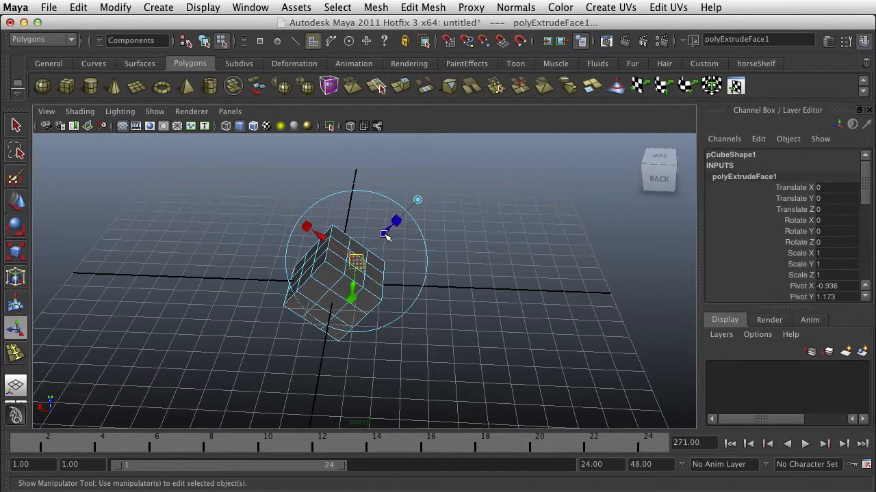
pyautogui.moveTo(385, 235); pyautogui.dragTo(396, 231)
pyautogui.click(425, 194)
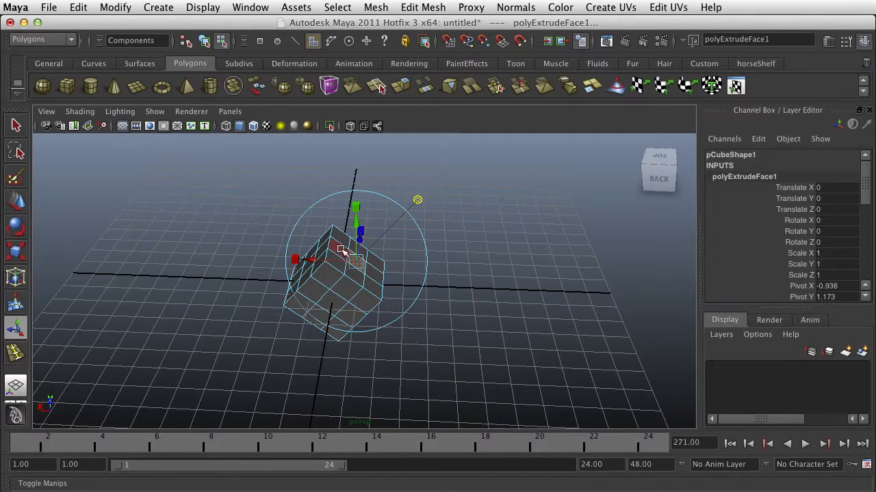
# Move the extruded face to about X -1.079, Y 1.763, Z -0.529 and scale it uniformly to about 0.878.
pyautogui.moveTo(315, 260); pyautogui.dragTo(341, 262)
pyautogui.moveTo(384, 232); pyautogui.dragTo(382, 200)
pyautogui.press('z')
pyautogui.keyDown('alt'); pyautogui.moveTo(403, 250); pyautogui.dragTo(330, 242); pyautogui.keyUp('alt')
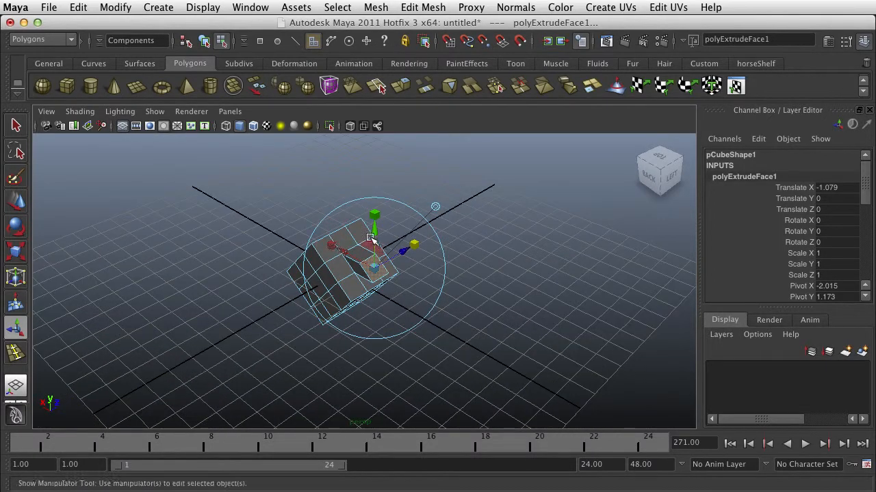
pyautogui.moveTo(374, 223); pyautogui.dragTo(346, 231)
pyautogui.moveTo(421, 228); pyautogui.dragTo(351, 245)
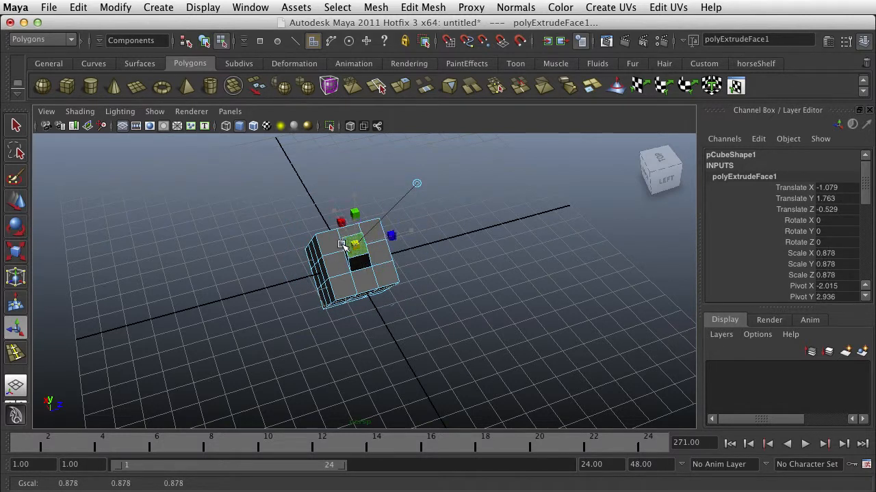
# Rotate the extruded face freely to about -111.5, 20.3, -77.6 degrees and deselect it.
pyautogui.press('e')
pyautogui.moveTo(417, 209); pyautogui.dragTo(296, 209)
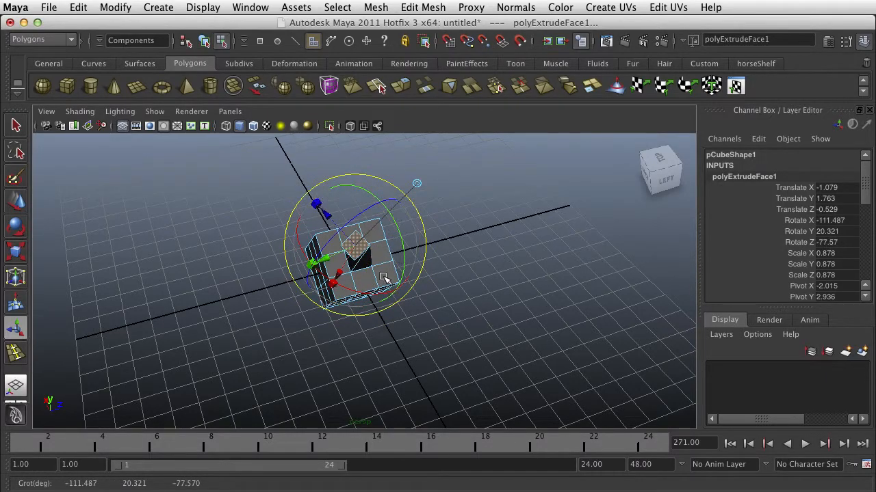
pyautogui.keyDown('alt'); pyautogui.moveTo(384, 277); pyautogui.dragTo(541, 280); pyautogui.keyUp('alt')
pyautogui.click(445, 269)
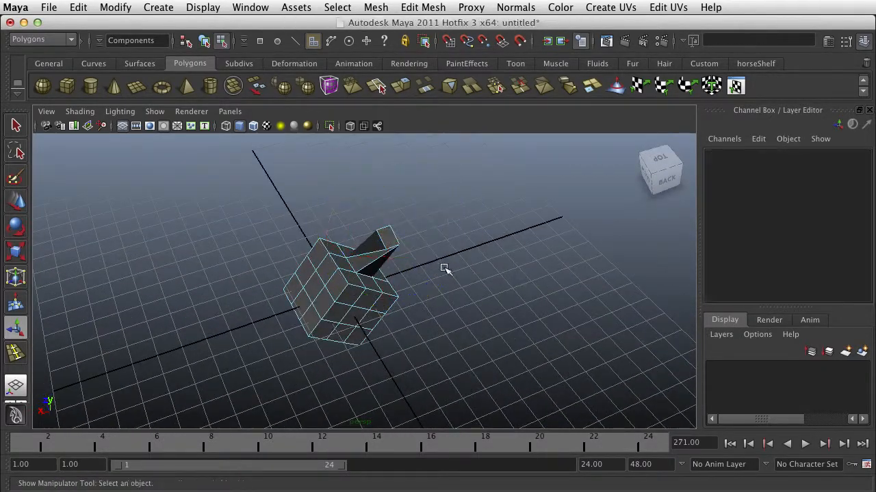
# Return to object selection and delete the whole extruded cube.
pyautogui.moveTo(383, 246); pyautogui.dragTo(441, 231, button='right')
pyautogui.click(386, 279)
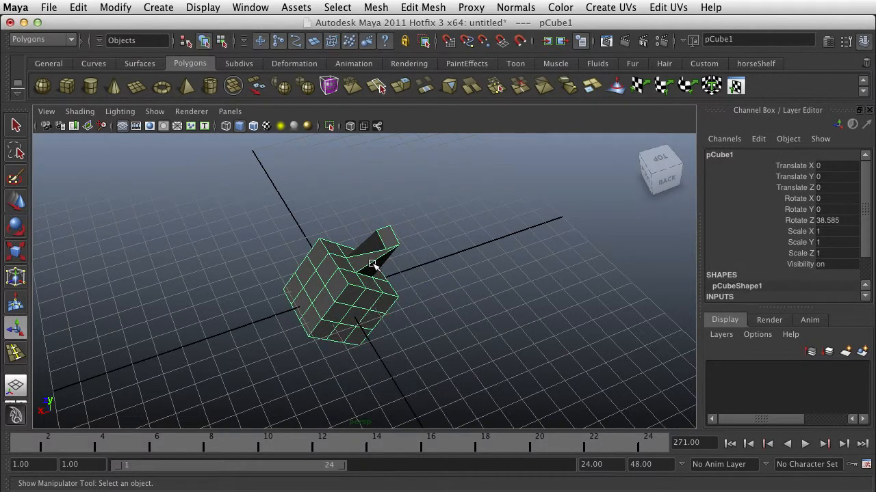
pyautogui.press('Delete')
# Create a new polygon cube at the origin.
pyautogui.click(66, 85)
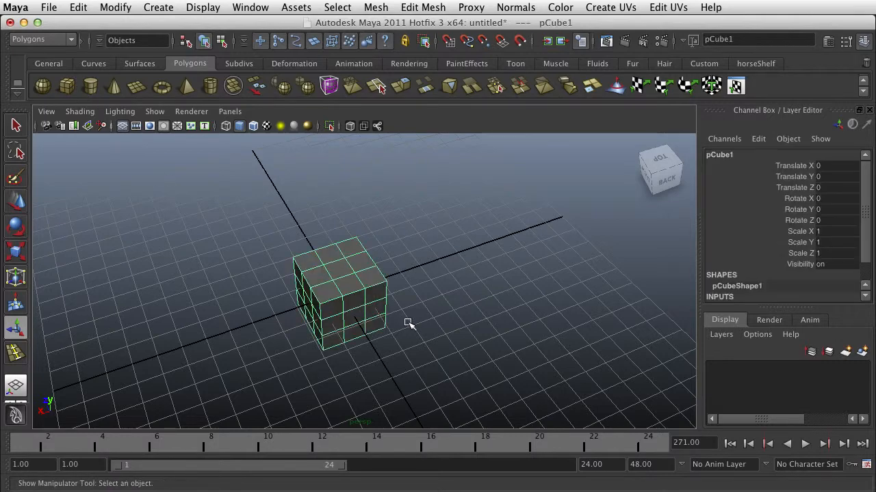
pyautogui.scroll(2, 407, 323)
pyautogui.keyDown('alt'); pyautogui.moveTo(363, 346); pyautogui.dragTo(347, 317); pyautogui.keyUp('alt')
pyautogui.scroll(2, 363, 303)
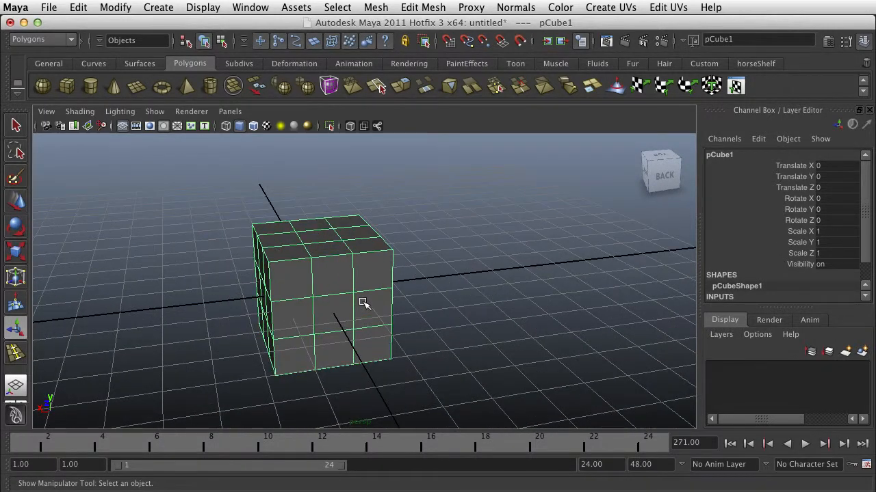
pyautogui.scroll(-2, 364, 303)
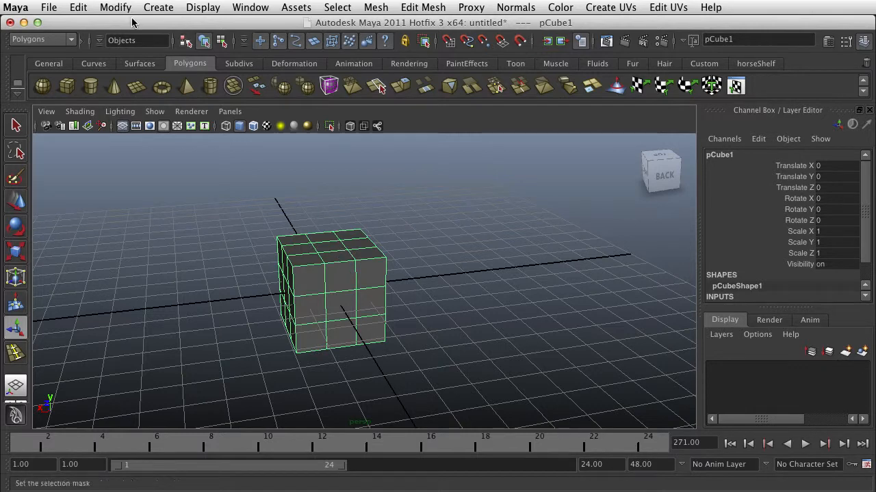
# In the top view, draw an eight-point CV curve from the middle of the cube's edge, looping to one side and sweeping across to the other.
pyautogui.press('space')
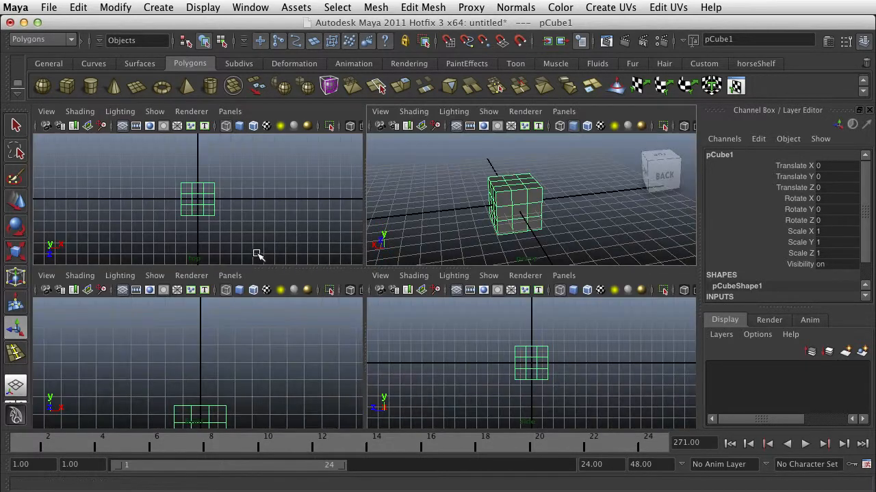
pyautogui.press('space')
pyautogui.click(158, 7)
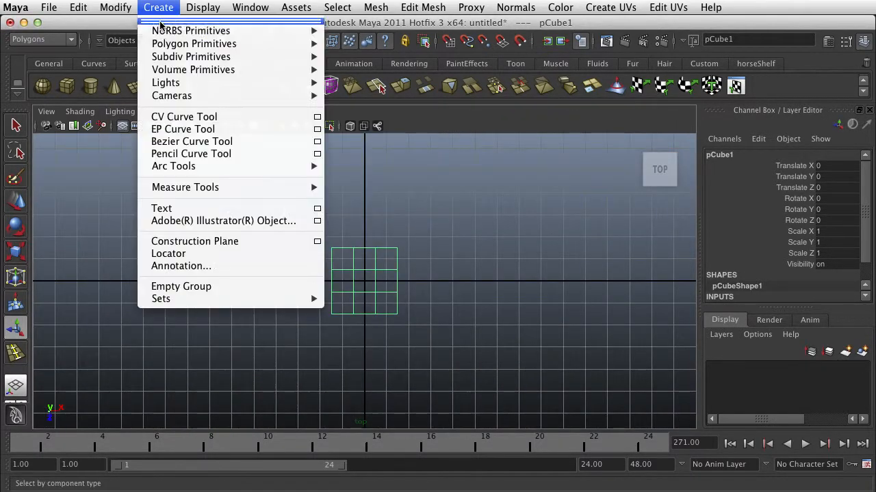
pyautogui.click(183, 117)
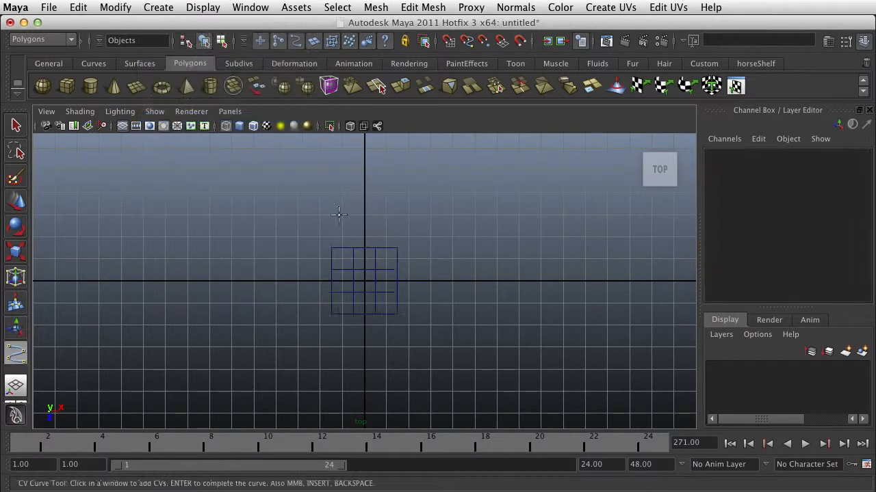
pyautogui.click(364, 248)
pyautogui.keyDown('alt'); pyautogui.moveTo(363, 201); pyautogui.dragTo(374, 284, button='middle'); pyautogui.keyUp('alt')
pyautogui.click(365, 217)
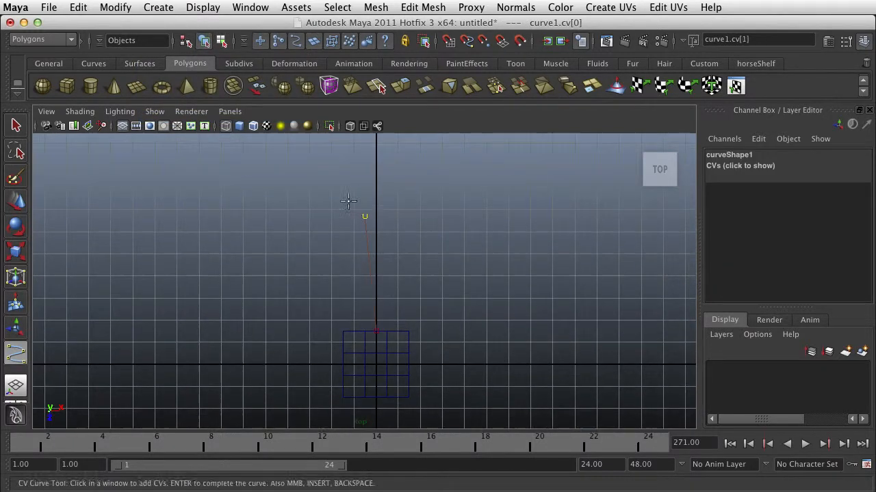
pyautogui.click(197, 253)
pyautogui.click(260, 284)
pyautogui.click(417, 236)
pyautogui.click(537, 176)
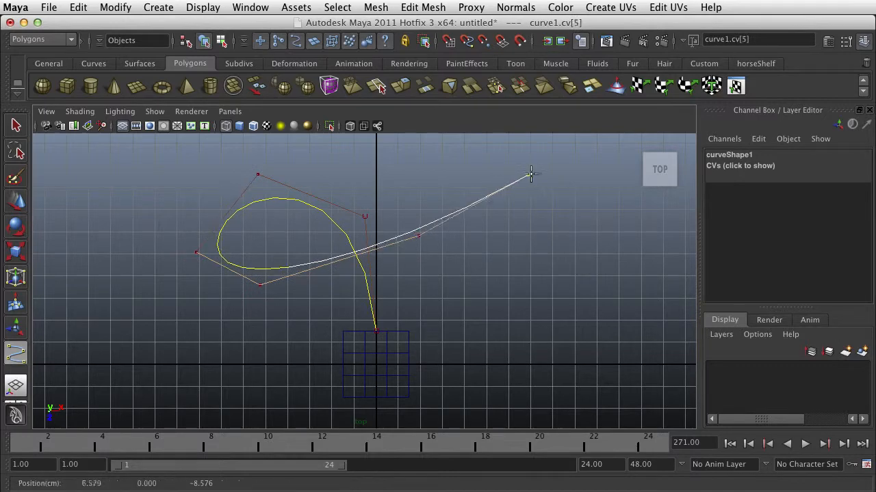
pyautogui.click(620, 230)
pyautogui.press('Return')
pyautogui.press('t')
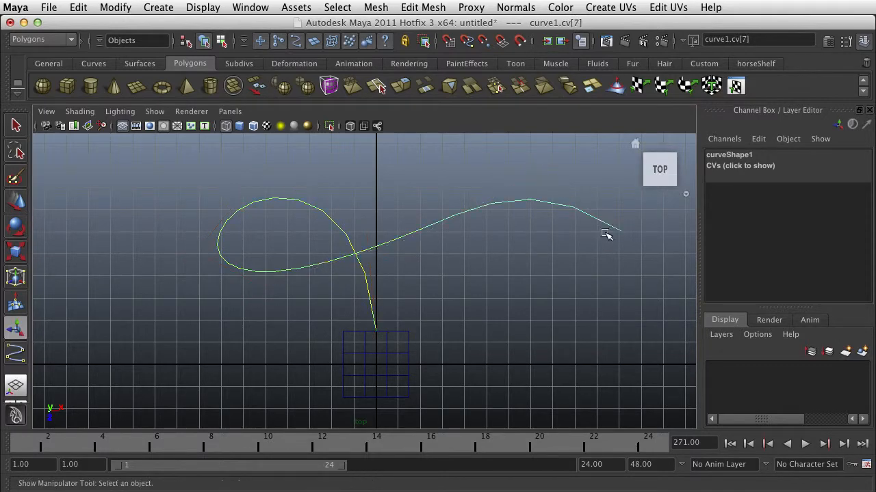
# In the perspective view, lower the curve's second control vertex to about Y -1.42.
pyautogui.press('space')
pyautogui.press('space')
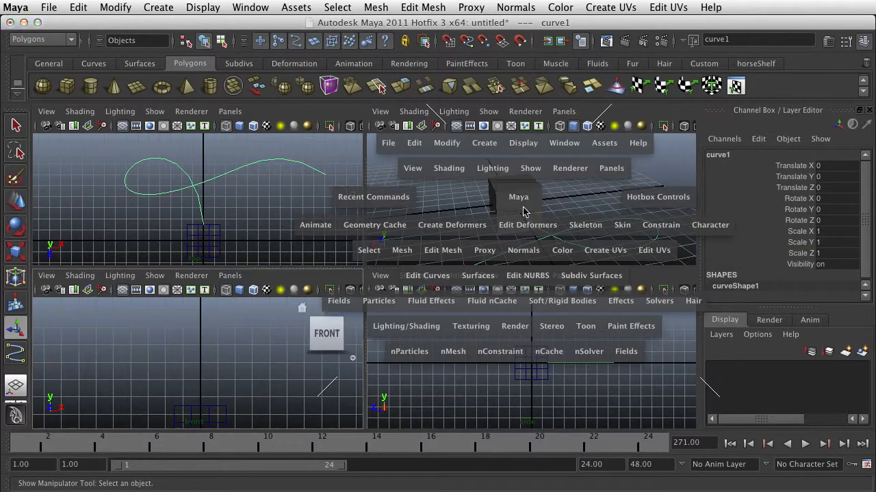
pyautogui.moveTo(468, 292)
pyautogui.keyDown('alt'); pyautogui.mouseDown()
pyautogui.moveTo(464, 242)
pyautogui.moveTo(452, 292)
pyautogui.mouseUp(); pyautogui.keyUp('alt')
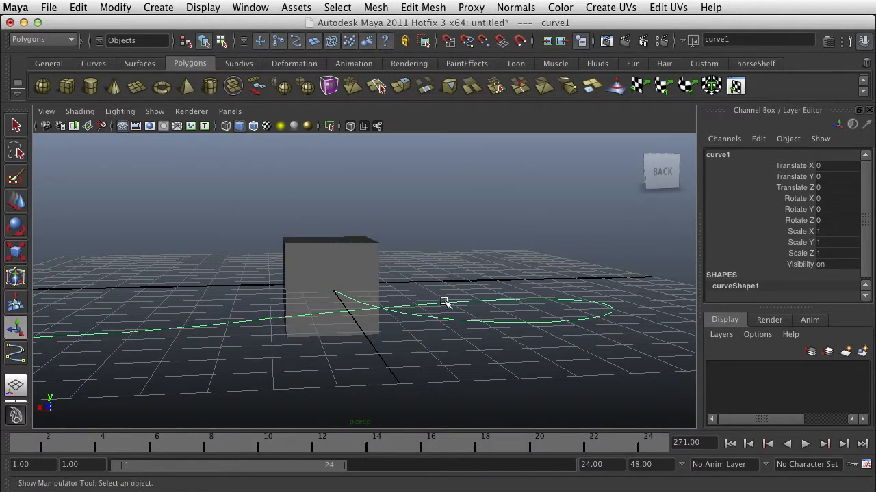
pyautogui.moveTo(444, 303); pyautogui.dragTo(387, 301, button='right')
pyautogui.keyDown('alt'); pyautogui.moveTo(412, 306); pyautogui.dragTo(444, 250); pyautogui.keyUp('alt')
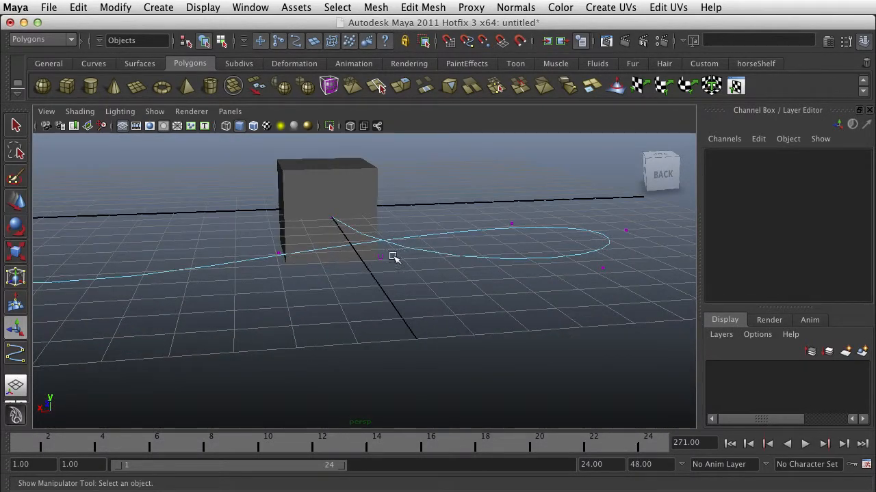
pyautogui.moveTo(371, 262); pyautogui.dragTo(371, 263)
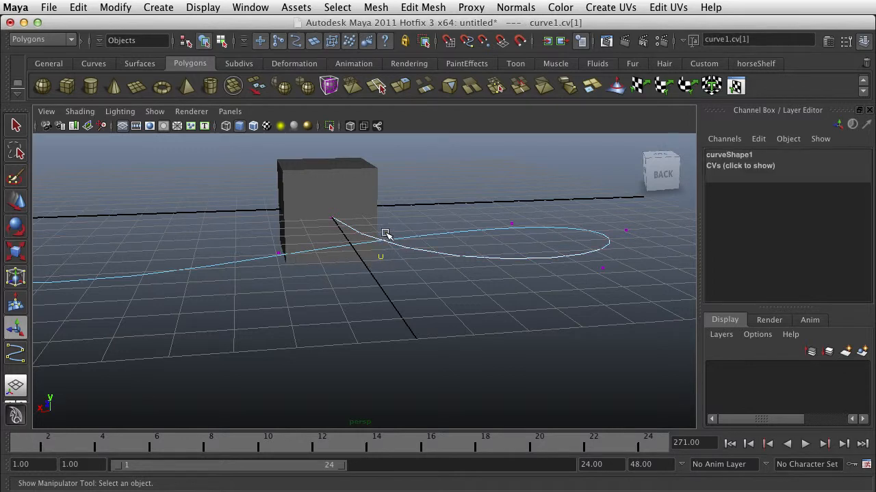
pyautogui.press('w')
pyautogui.moveTo(381, 212); pyautogui.dragTo(381, 268)
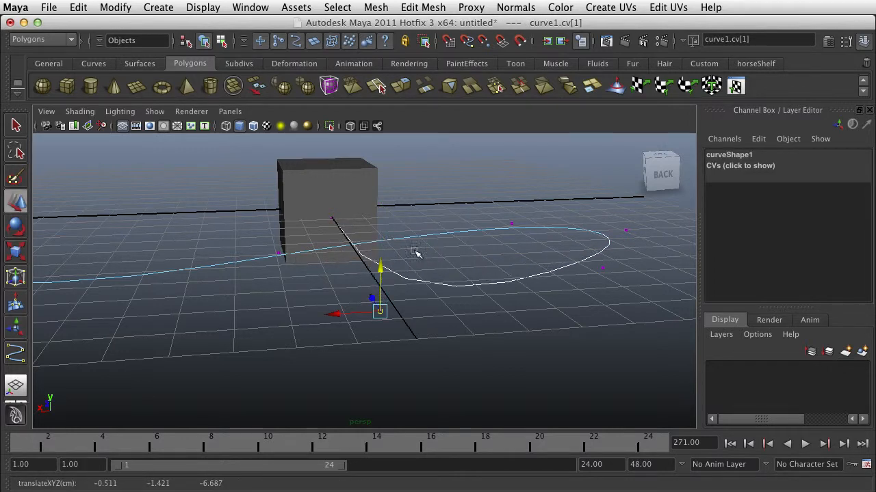
# Select the curve's fifth and sixth control vertices and raise them well above the grid.
pyautogui.click(512, 224)
pyautogui.keyDown('shift'); pyautogui.moveTo(261, 272); pyautogui.dragTo(303, 244); pyautogui.keyUp('shift')
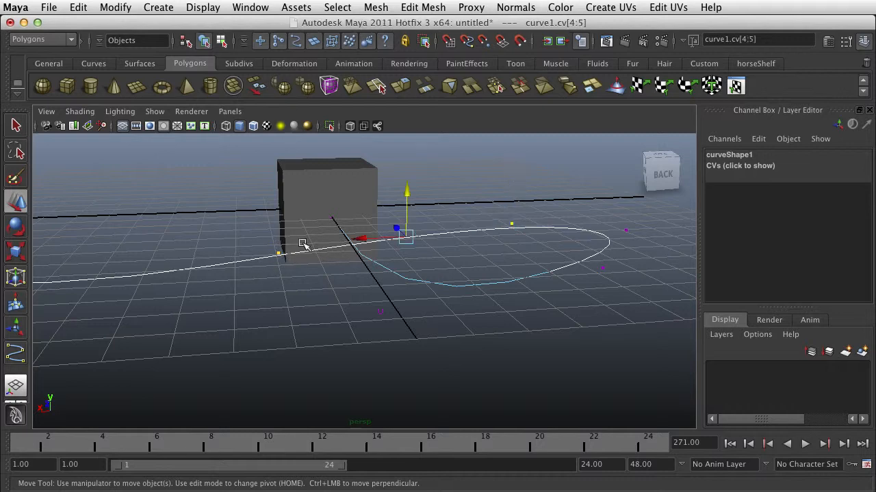
pyautogui.moveTo(407, 195); pyautogui.dragTo(429, 63)
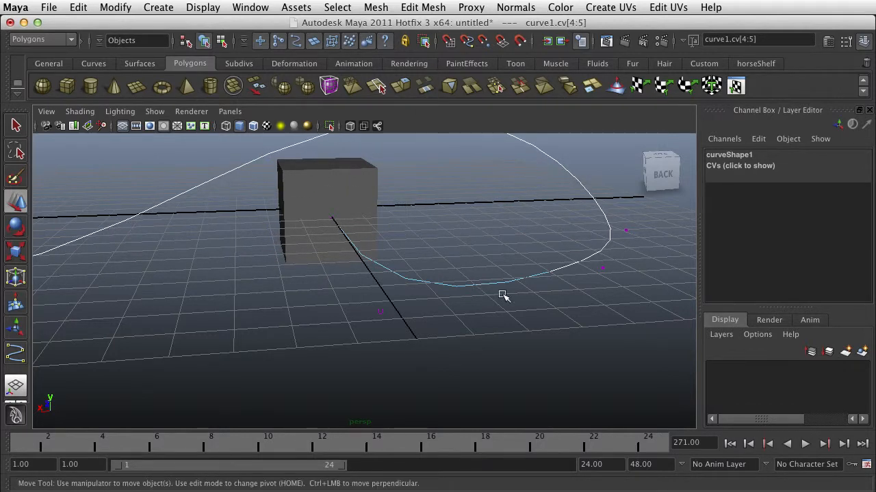
# Move the curve's fourth control vertex along X to about -7.28.
pyautogui.scroll(-5, 549, 295)
pyautogui.keyDown('alt'); pyautogui.moveTo(548, 295); pyautogui.dragTo(462, 293); pyautogui.keyUp('alt')
pyautogui.click(428, 323)
pyautogui.moveTo(400, 301); pyautogui.dragTo(385, 295)
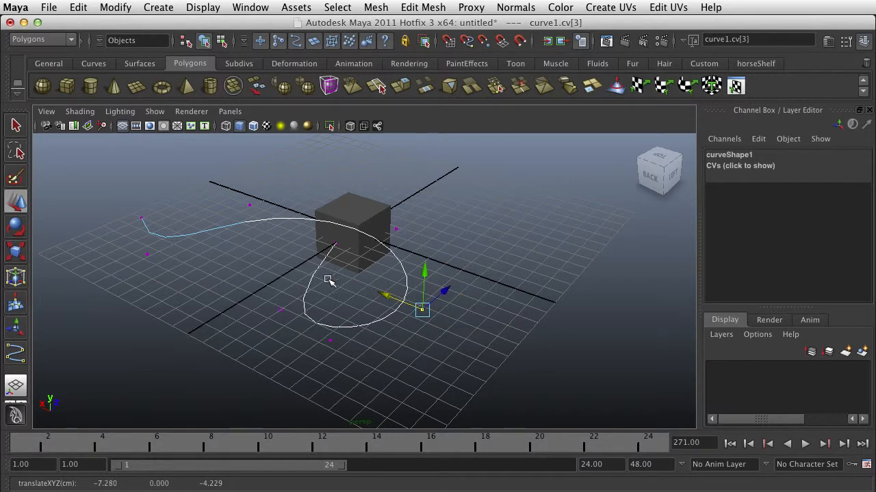
# Raise the curve's seventh control vertex along Y to flatten the dip near the free end, and clear the selection.
pyautogui.keyDown('alt'); pyautogui.moveTo(267, 251); pyautogui.dragTo(322, 234); pyautogui.keyUp('alt')
pyautogui.moveTo(179, 306); pyautogui.dragTo(161, 302)
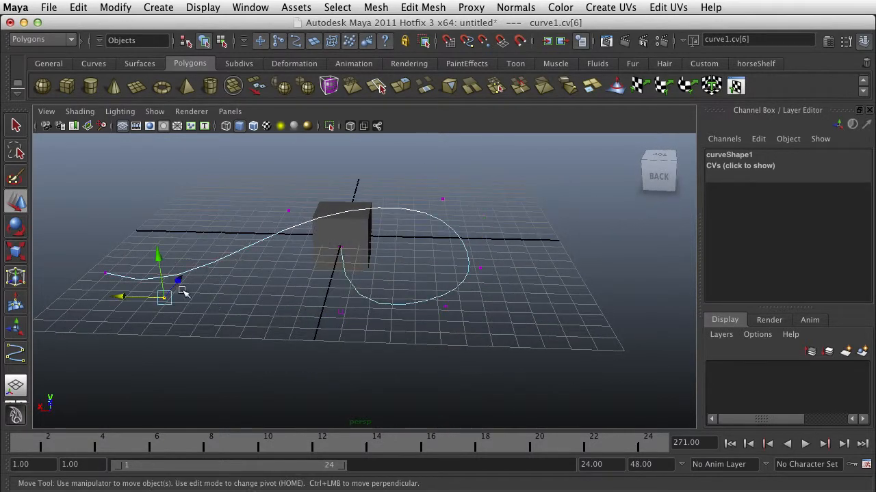
pyautogui.moveTo(153, 256); pyautogui.dragTo(160, 221)
pyautogui.click(472, 214)
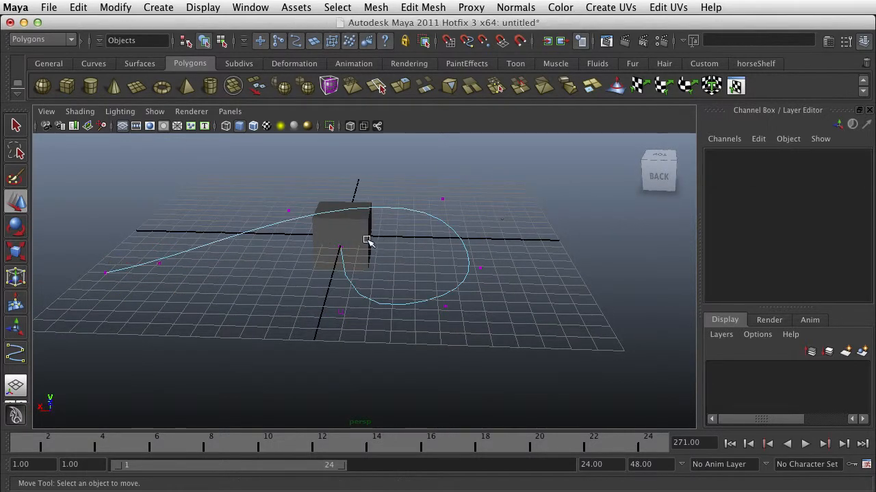
# Select the cube's face at the curve's start together with the curve and open the Extrude options, keeping "Use selected curve for extrusion" enabled.
pyautogui.moveTo(438, 218); pyautogui.dragTo(453, 221, button='right')
pyautogui.keyDown('alt'); pyautogui.moveTo(428, 246); pyautogui.dragTo(431, 272); pyautogui.keyUp('alt')
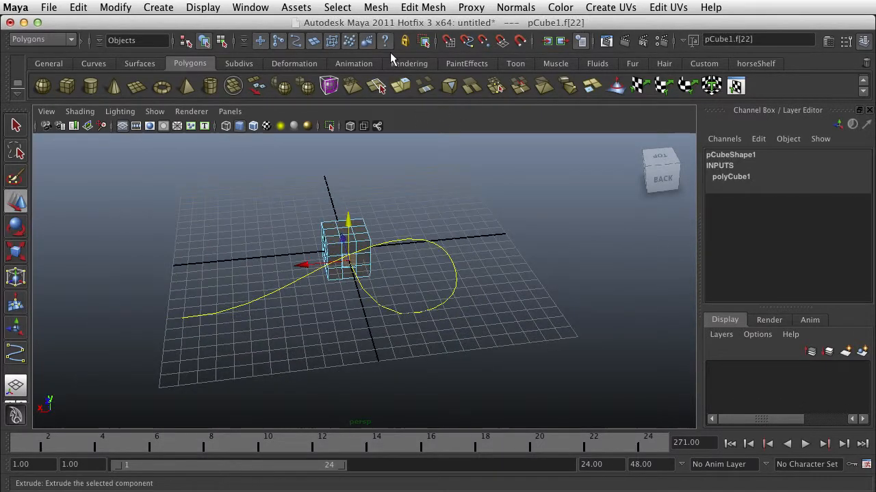
pyautogui.click(385, 7)
pyautogui.moveTo(416, 9)
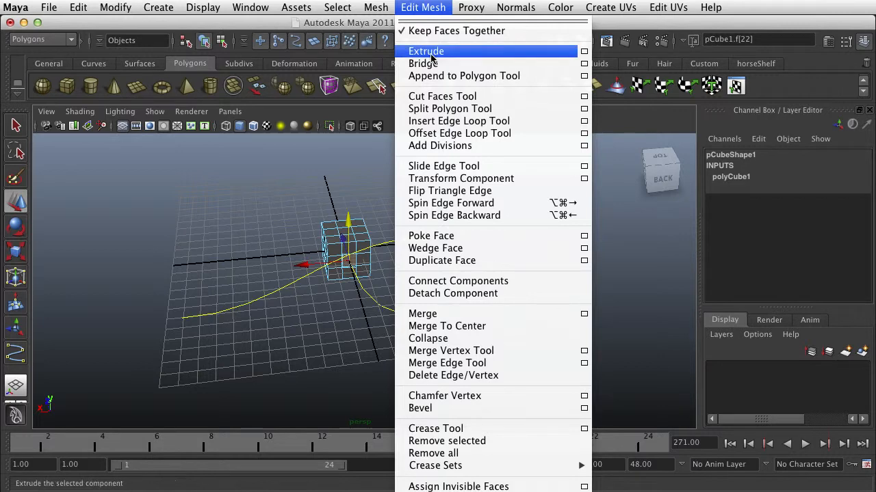
pyautogui.click(584, 51)
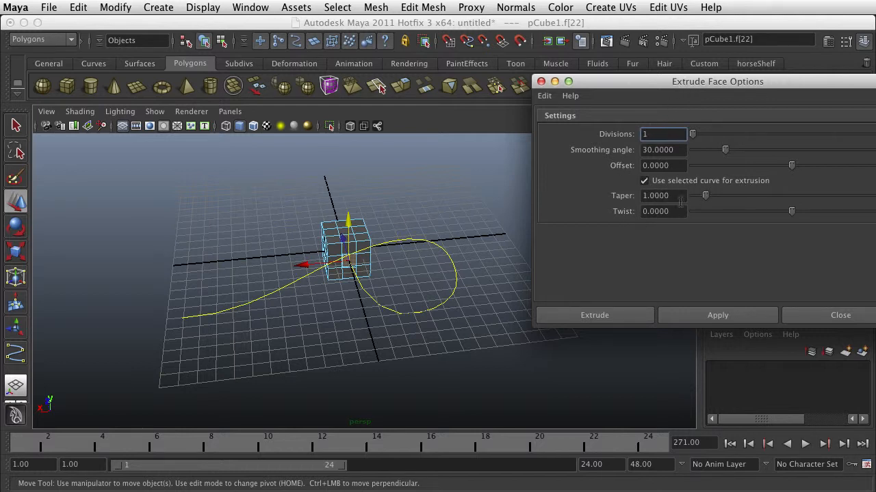
pyautogui.click(644, 181)
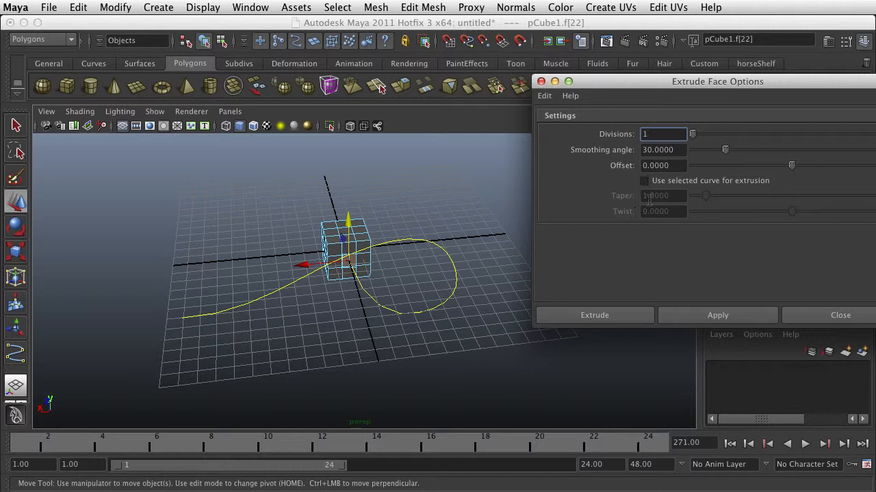
pyautogui.click(643, 181)
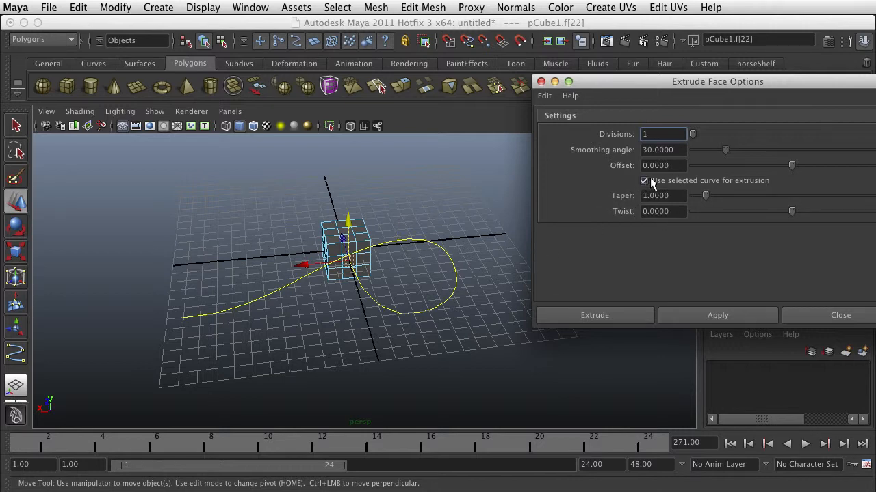
# Reselect the curve and the cube face at its start, and try to extrude that face along the curve.
pyautogui.scroll(3, 468, 249)
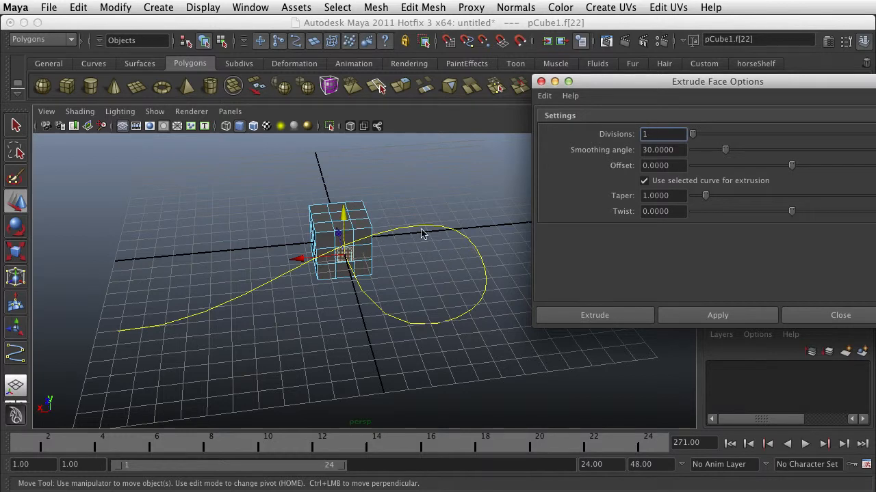
pyautogui.moveTo(433, 230); pyautogui.dragTo(468, 223, button='right')
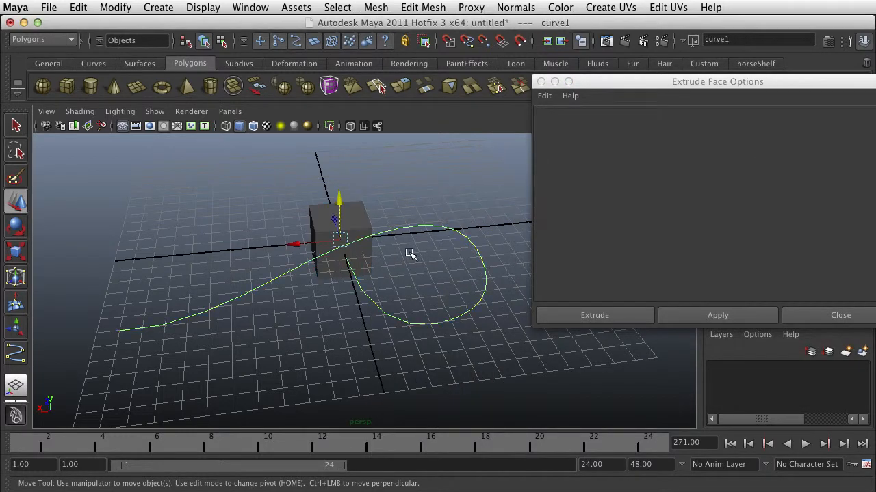
pyautogui.scroll(3, 368, 254)
pyautogui.click(351, 242)
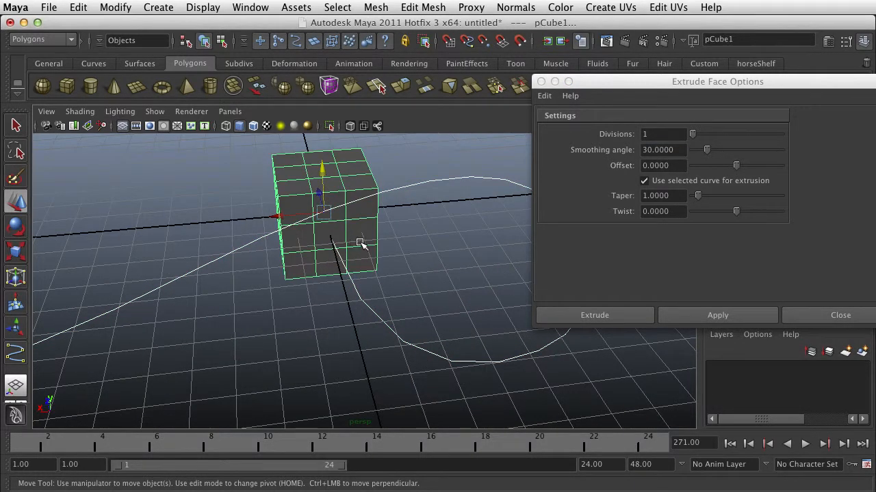
pyautogui.moveTo(337, 234); pyautogui.dragTo(338, 261, button='right')
pyautogui.click(330, 237)
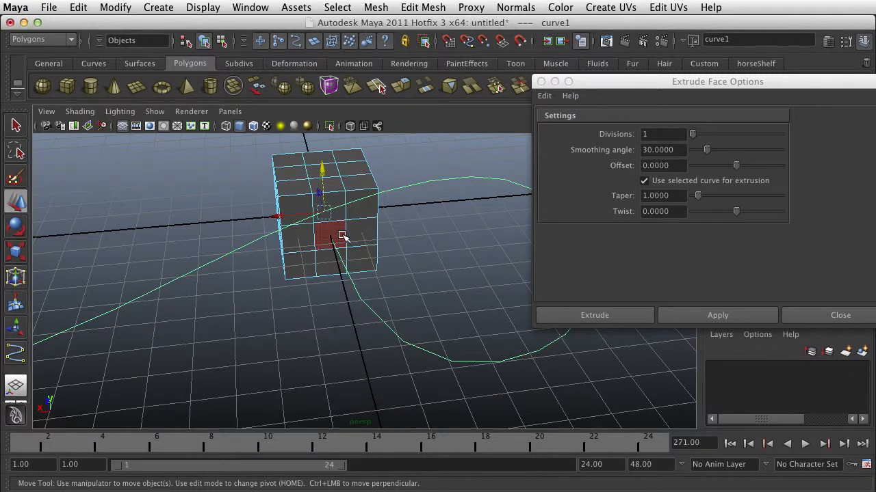
pyautogui.click(711, 318)
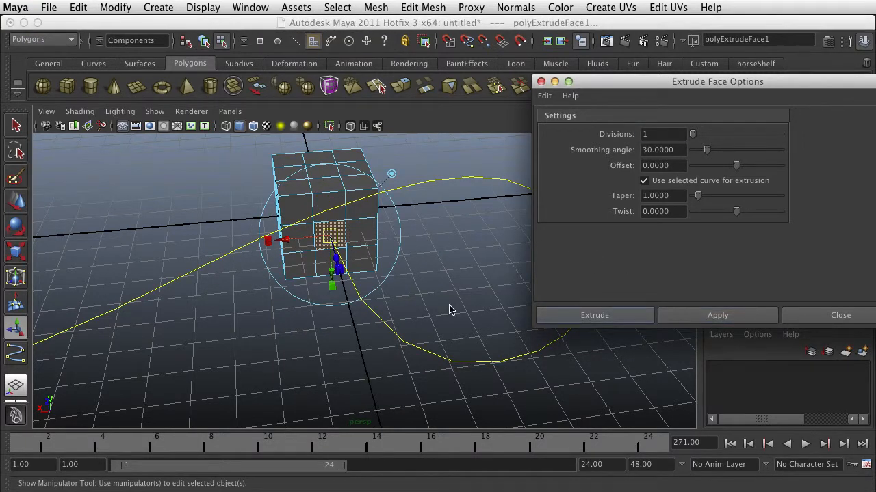
# Pull the extruded face outward by about 3.17, and undo that move and the extrusion.
pyautogui.scroll(-5, 449, 310)
pyautogui.scroll(2, 449, 310)
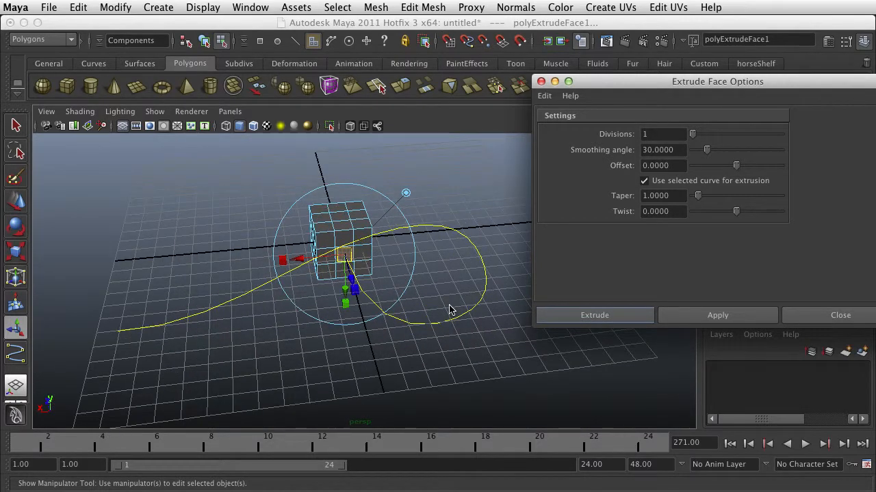
pyautogui.keyDown('alt'); pyautogui.moveTo(440, 313); pyautogui.dragTo(391, 300); pyautogui.keyUp('alt')
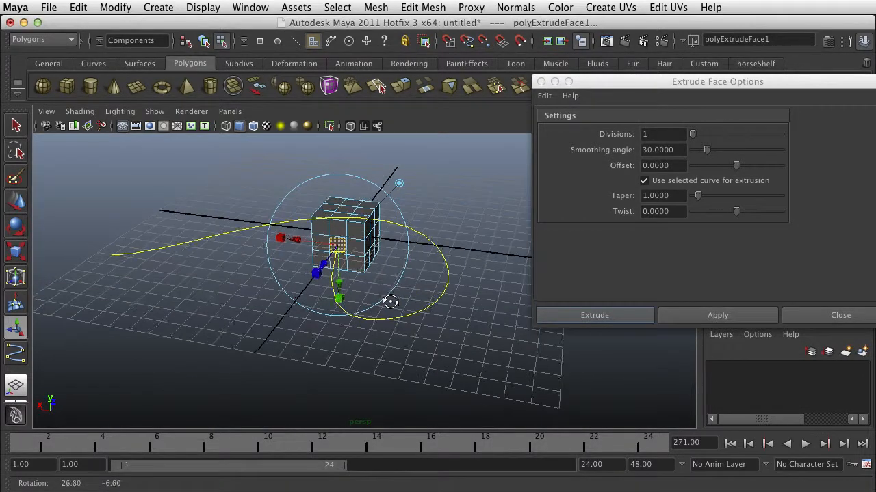
pyautogui.moveTo(323, 264); pyautogui.dragTo(313, 278)
pyautogui.hotkey('ctrl', 'z')
pyautogui.hotkey('ctrl', 'z')
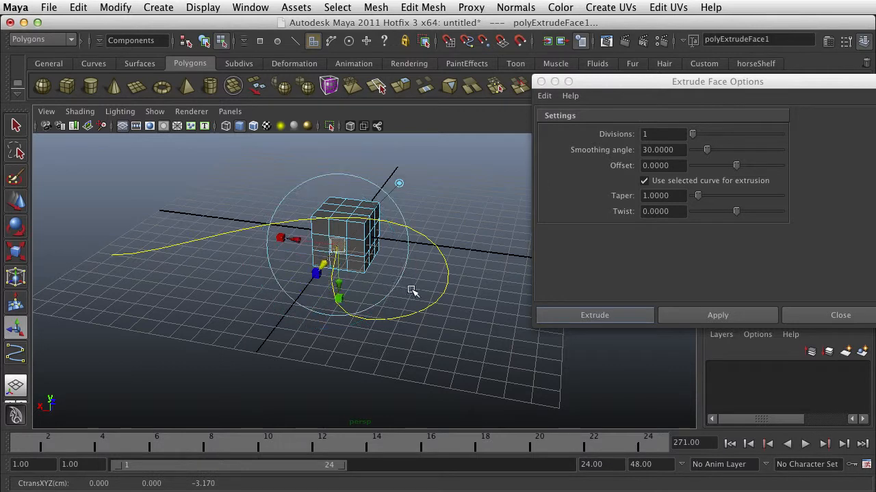
pyautogui.hotkey('ctrl', 'z')
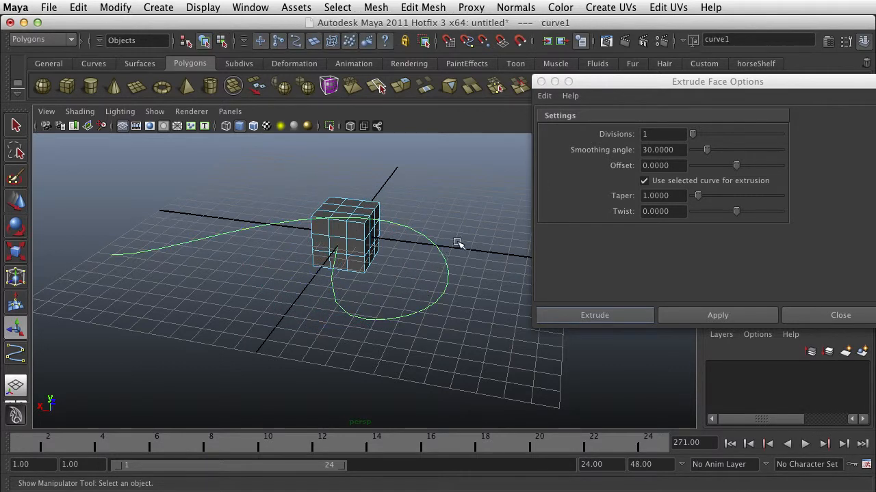
# Select the cube face at the curve's start plus the curve, extrude it along the curve with 1 division, and close the options.
pyautogui.moveTo(355, 255); pyautogui.dragTo(345, 272, button='right')
pyautogui.keyDown('shift'); pyautogui.click(341, 243); pyautogui.keyUp('shift')
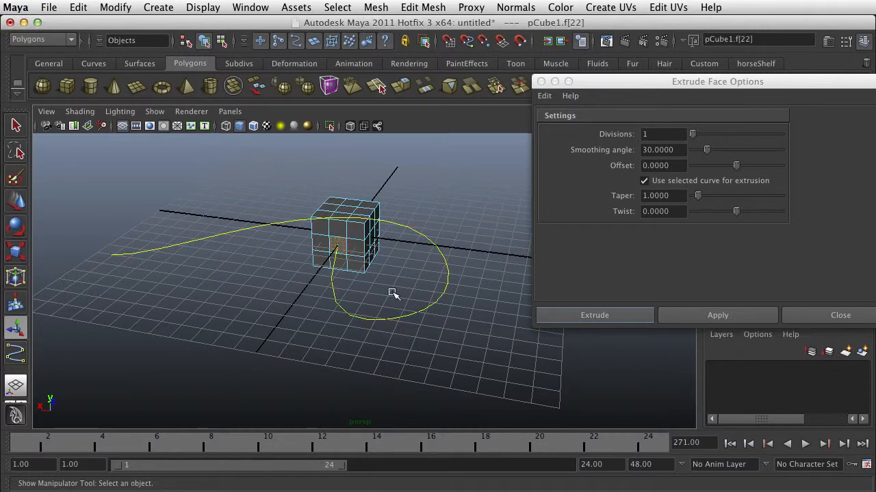
pyautogui.keyDown('shift'); pyautogui.click(387, 314); pyautogui.keyUp('shift')
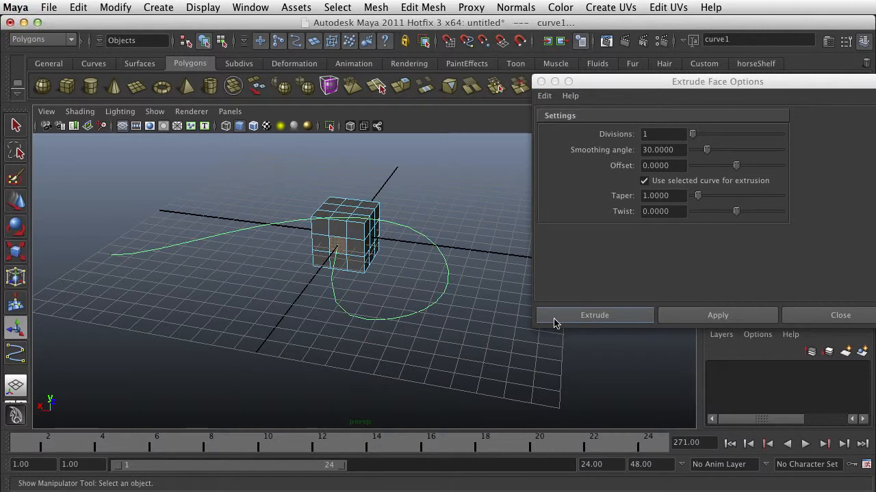
pyautogui.click(706, 317)
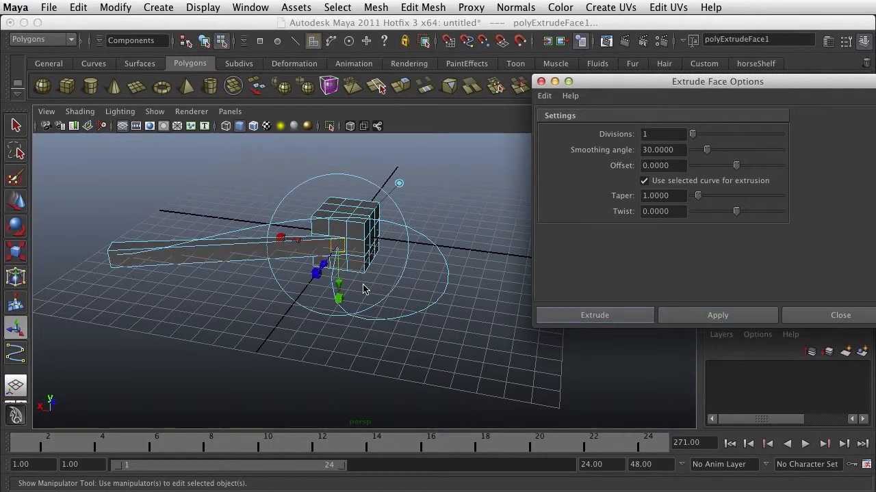
pyautogui.keyDown('alt'); pyautogui.moveTo(312, 303); pyautogui.dragTo(386, 305); pyautogui.keyUp('alt')
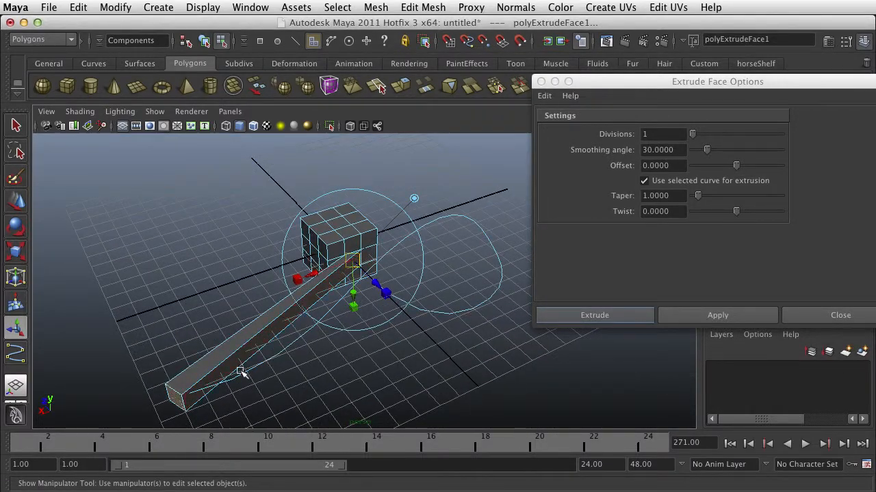
pyautogui.keyDown('alt'); pyautogui.moveTo(336, 354); pyautogui.dragTo(280, 362); pyautogui.keyUp('alt')
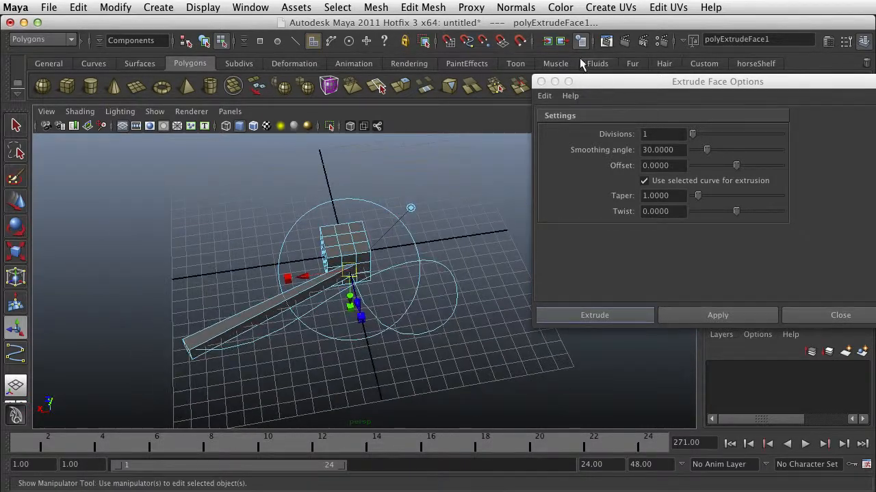
pyautogui.click(541, 81)
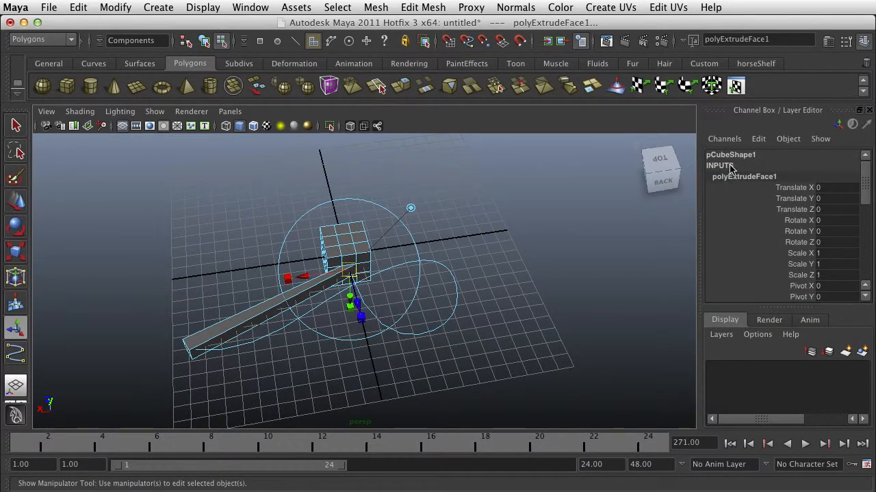
# Set the face extrusion's Divisions to 25 so that it follows the curve.
pyautogui.scroll(-3, 756, 214)
pyautogui.scroll(3, 757, 215)
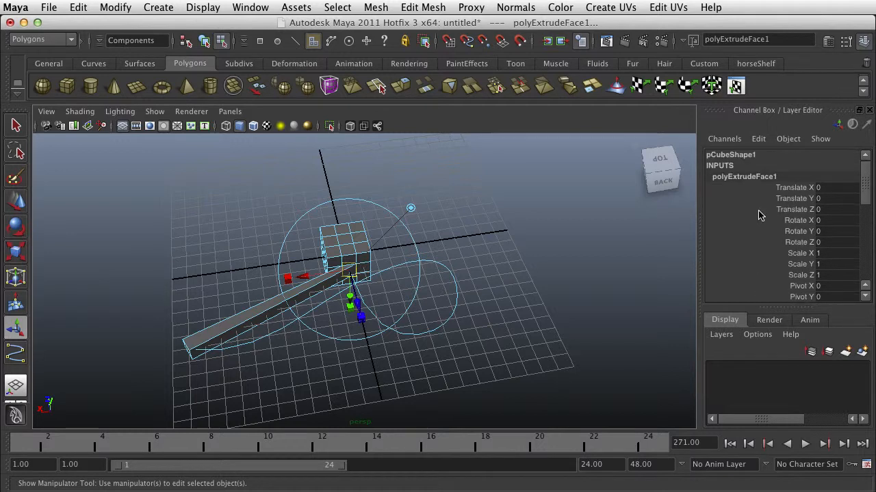
pyautogui.scroll(-8, 787, 267)
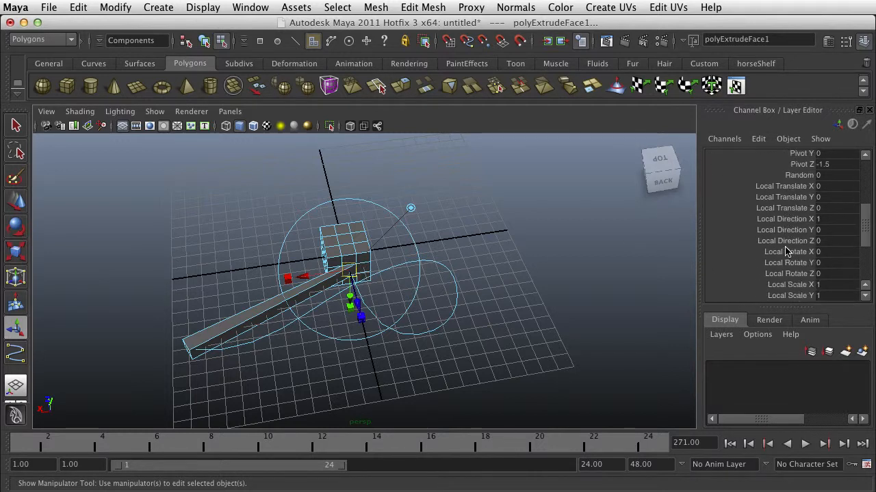
pyautogui.scroll(-2, 787, 251)
pyautogui.scroll(2, 793, 253)
pyautogui.scroll(-2, 804, 255)
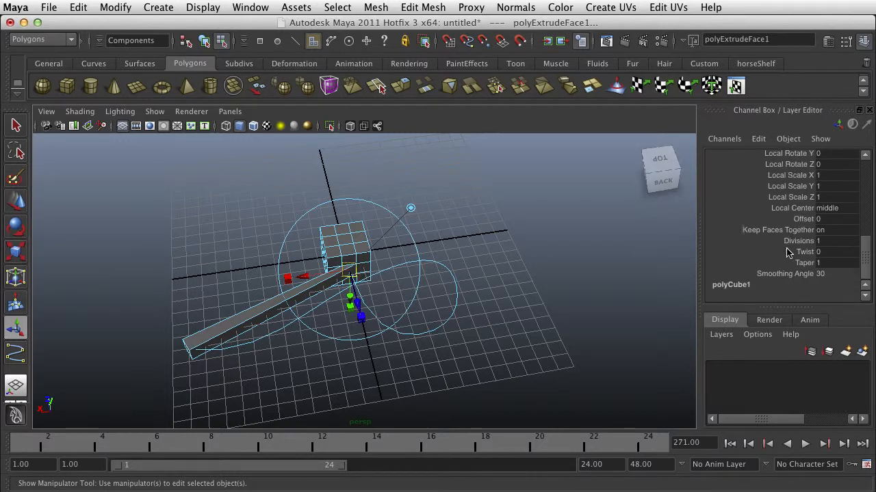
pyautogui.click(796, 241)
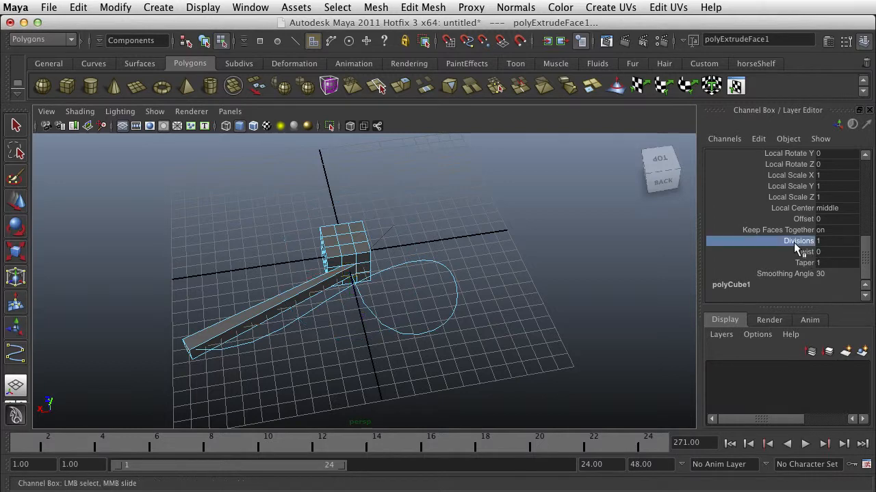
pyautogui.moveTo(498, 268); pyautogui.dragTo(354, 331, button='middle')
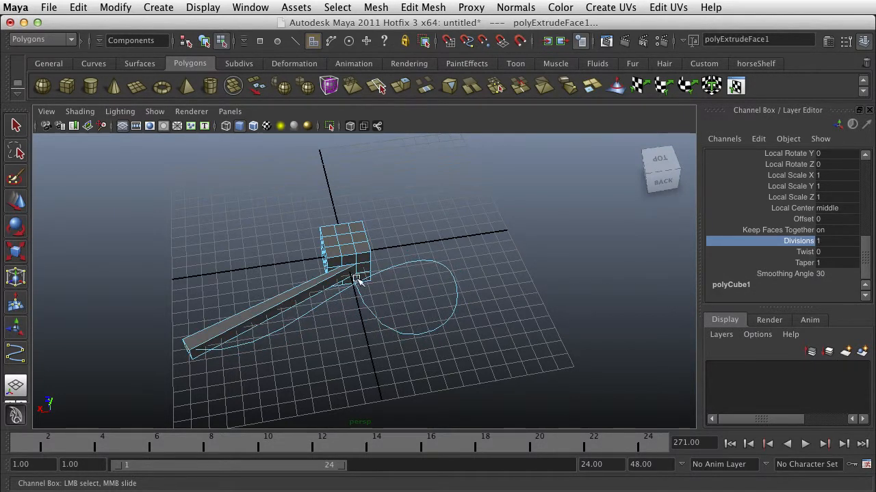
pyautogui.moveTo(391, 336); pyautogui.dragTo(607, 363, button='middle')
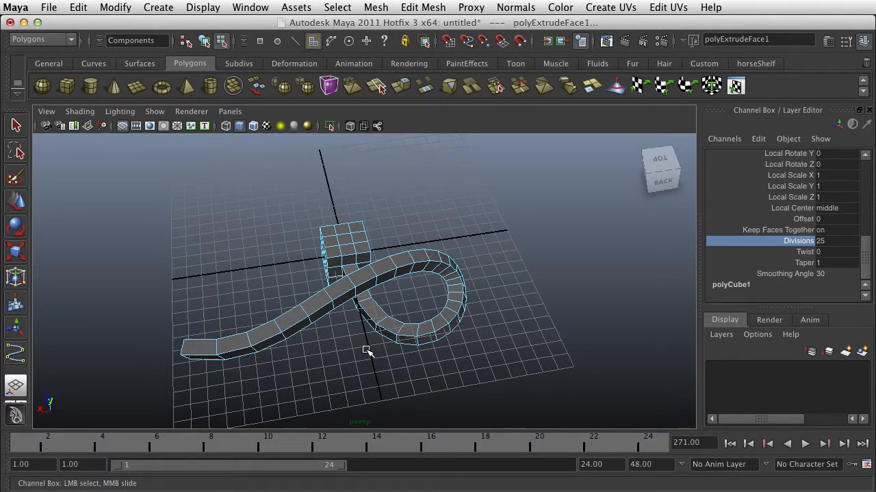
pyautogui.keyDown('alt'); pyautogui.moveTo(396, 336); pyautogui.dragTo(661, 277); pyautogui.keyUp('alt')
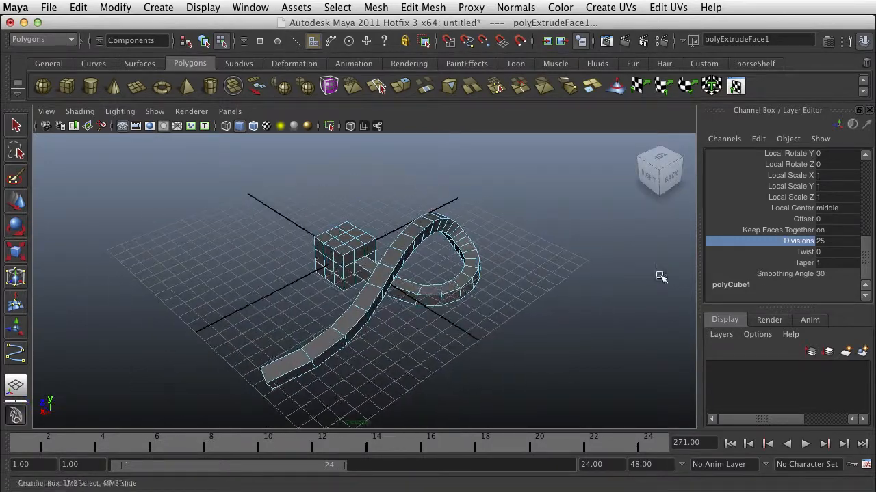
# Set the face extrusion's Divisions to 50 for a smoother sweep along the curve.
pyautogui.doubleClick(824, 242)
pyautogui.press('Return')
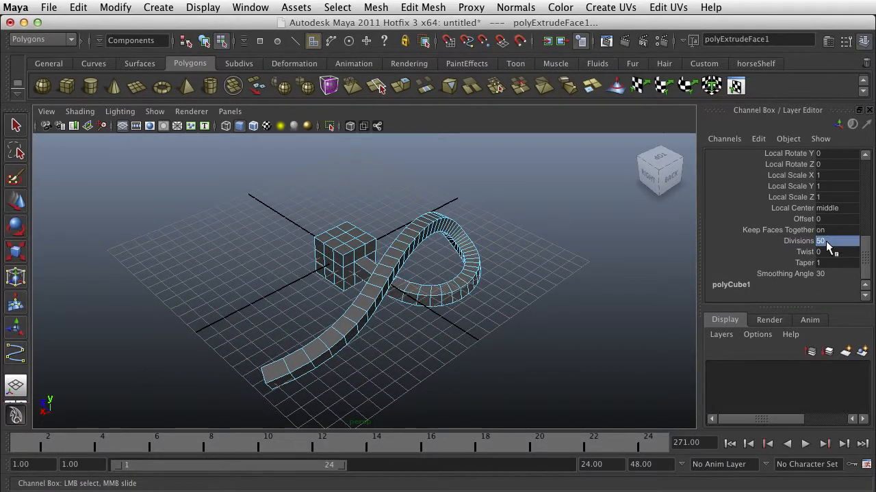
# Try a Twist of 180 on the curve extrusion and settle on 161.665.
pyautogui.moveTo(422, 323)
pyautogui.keyDown('alt'); pyautogui.mouseDown()
pyautogui.moveTo(332, 303)
pyautogui.moveTo(418, 321)
pyautogui.mouseUp(); pyautogui.keyUp('alt')
pyautogui.click(805, 252)
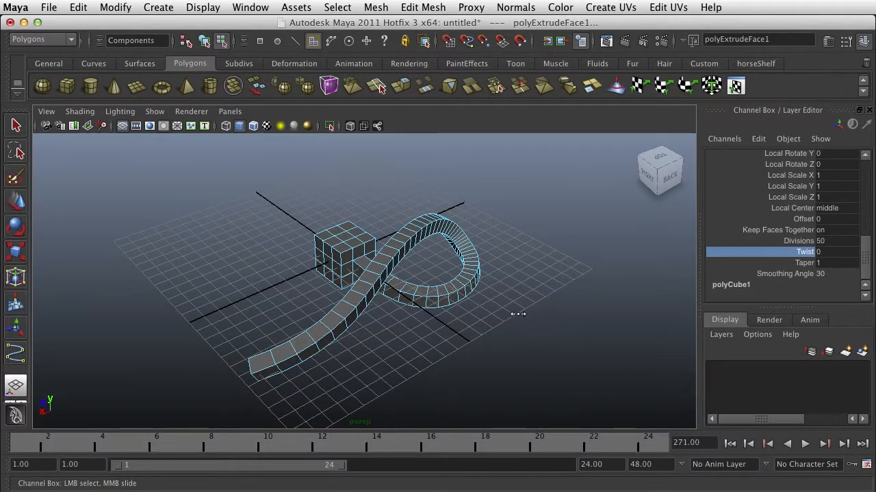
pyautogui.moveTo(518, 313); pyautogui.dragTo(590, 331, button='middle')
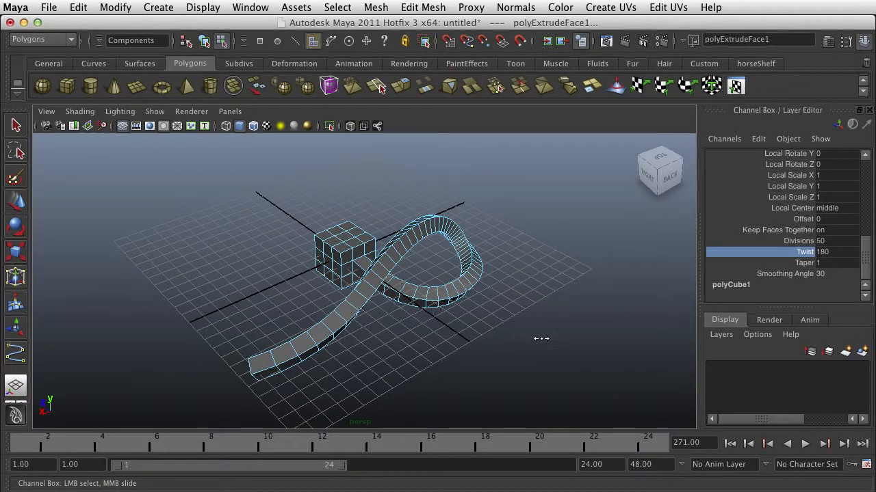
pyautogui.moveTo(452, 339); pyautogui.dragTo(419, 354, button='middle')
# Set the curve extrusion's Taper to 0.2 so that it narrows toward its far end.
pyautogui.click(819, 265)
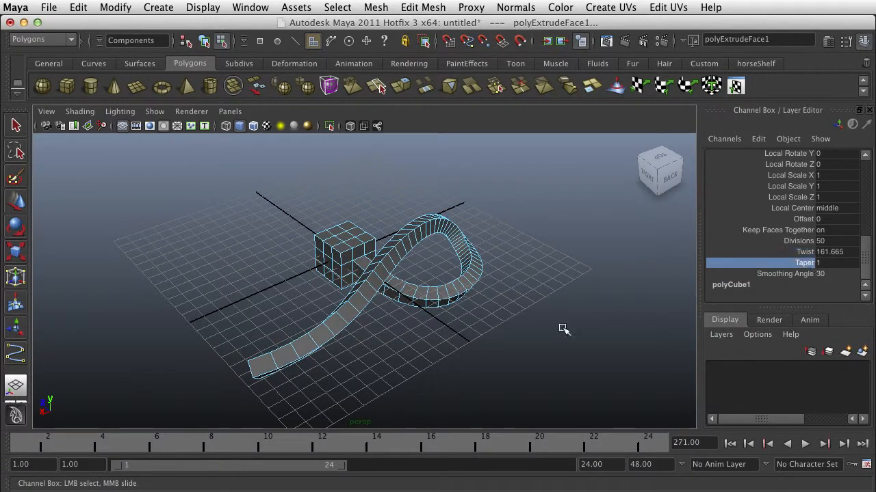
pyautogui.moveTo(554, 335); pyautogui.dragTo(541, 337, button='middle')
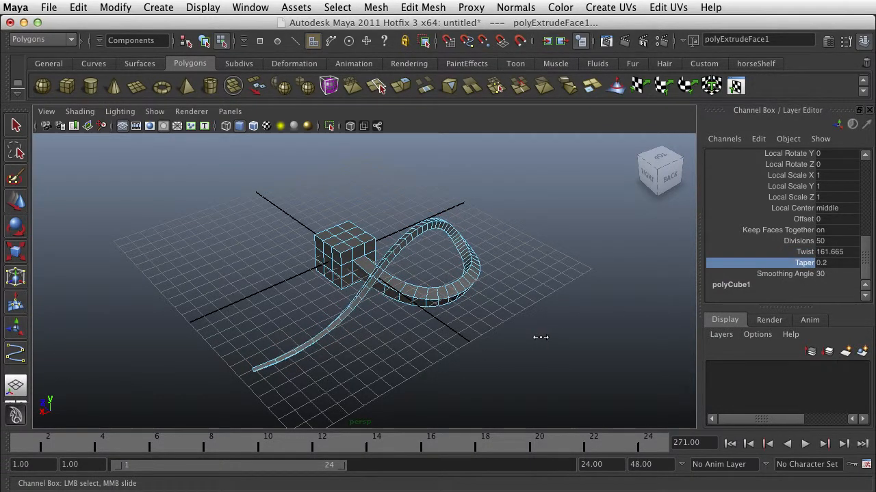
pyautogui.keyDown('alt'); pyautogui.moveTo(540, 337); pyautogui.dragTo(375, 314); pyautogui.keyUp('alt')
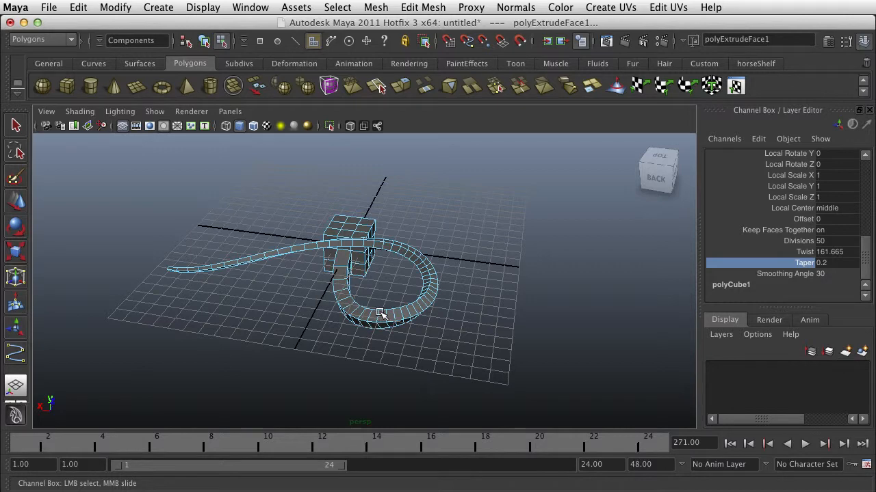
# Display the scene in wireframe, select the curve inside the extruded tube, and show its control vertices.
pyautogui.scroll(6, 381, 313)
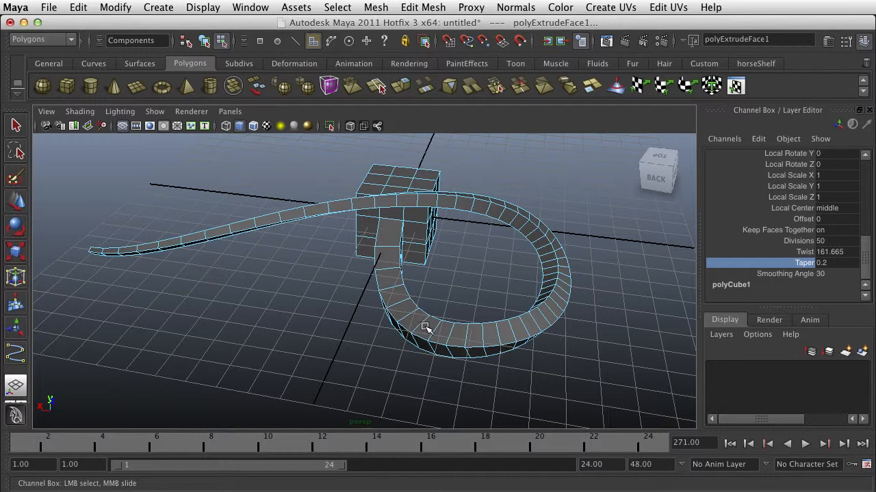
pyautogui.press('4')
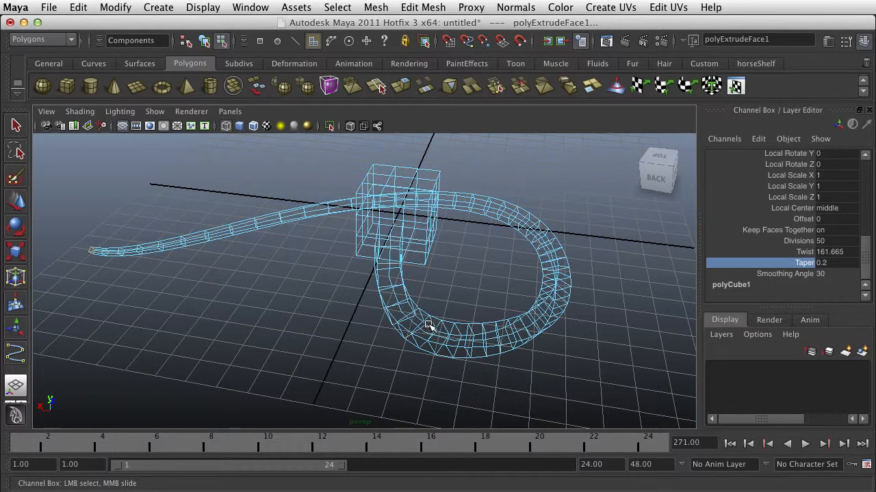
pyautogui.click(426, 334)
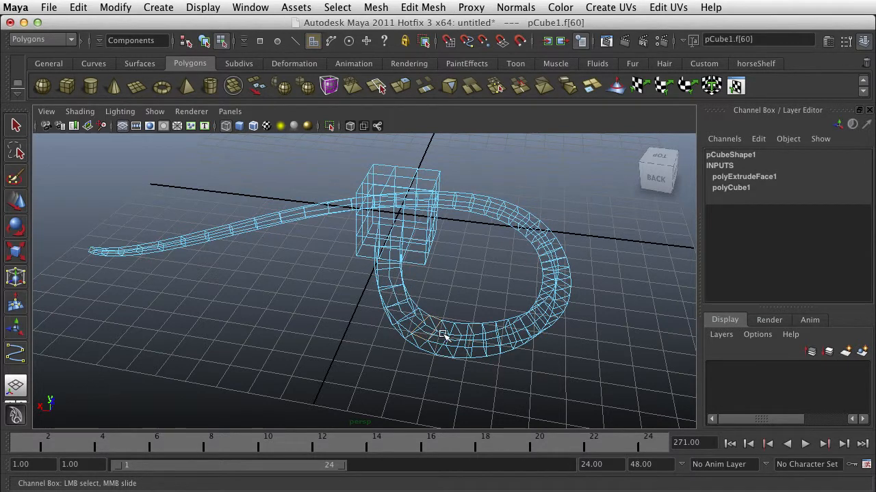
pyautogui.rightClick(443, 335)
pyautogui.moveTo(453, 347); pyautogui.dragTo(516, 327, button='right')
pyautogui.click(451, 353)
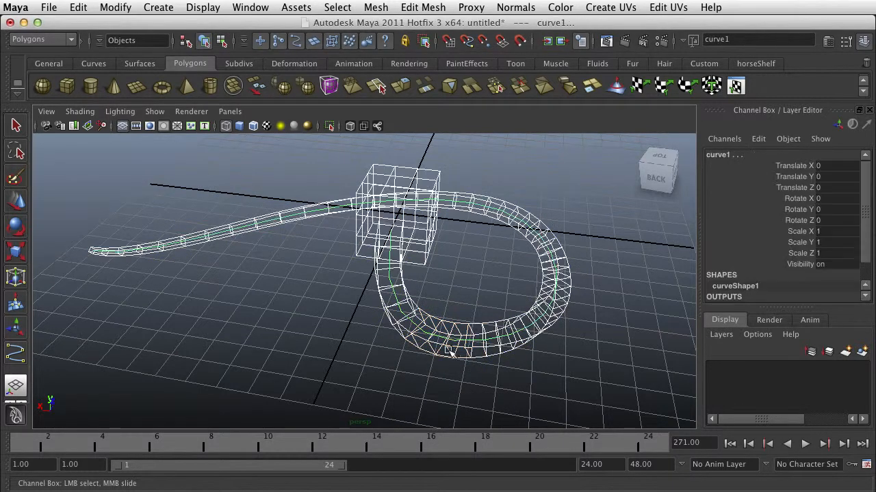
pyautogui.click(459, 339)
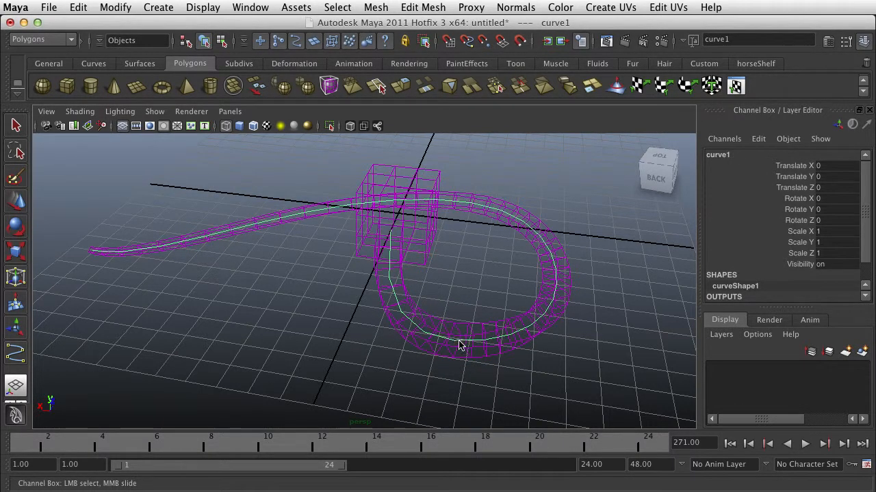
pyautogui.moveTo(459, 345); pyautogui.dragTo(387, 340, button='right')
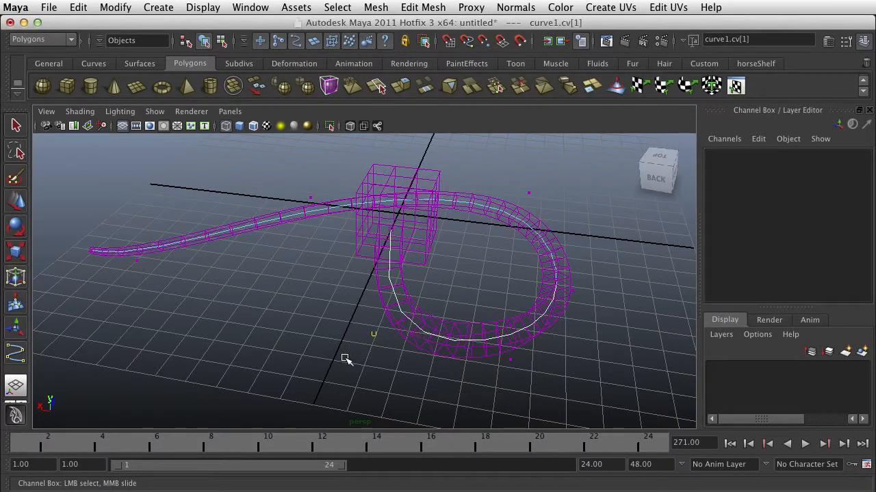
# Move the curve's CVs 1 to 4 slightly outward one by one to reshape the loop of the extrusion.
pyautogui.click(376, 339)
pyautogui.press('w')
pyautogui.moveTo(374, 333); pyautogui.dragTo(352, 332)
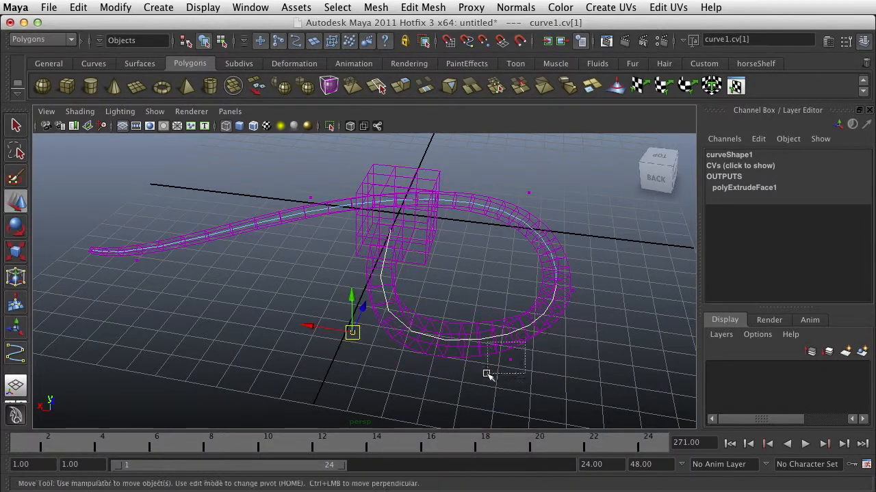
pyautogui.click(510, 358)
pyautogui.moveTo(508, 357); pyautogui.dragTo(499, 372)
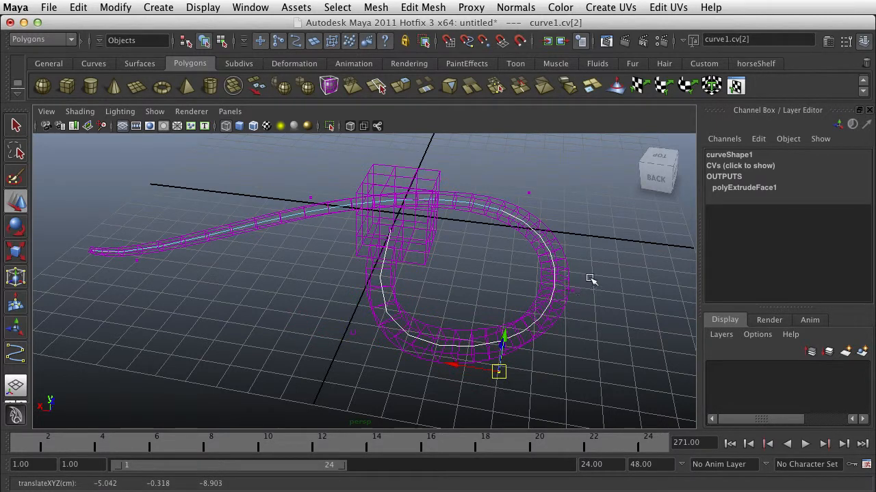
pyautogui.click(570, 290)
pyautogui.moveTo(570, 290)
pyautogui.mouseDown()
pyautogui.moveTo(599, 269)
pyautogui.moveTo(581, 276)
pyautogui.mouseUp()
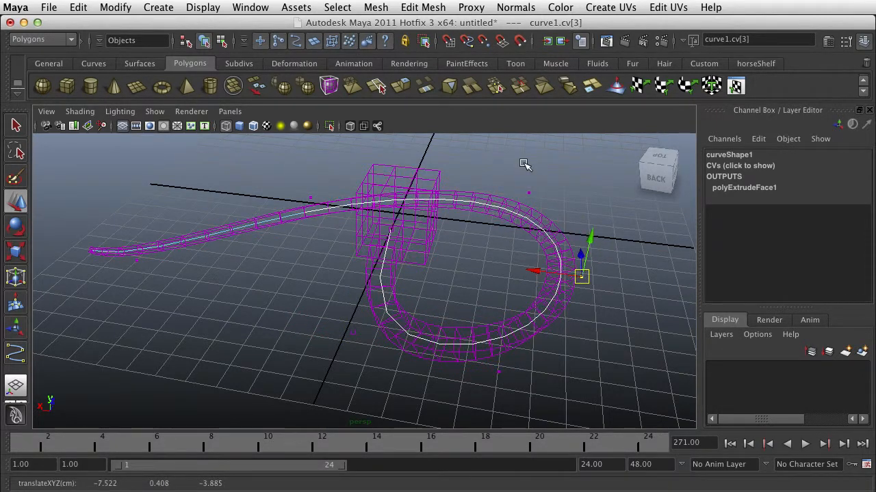
pyautogui.click(528, 193)
pyautogui.moveTo(528, 194)
pyautogui.mouseDown()
pyautogui.moveTo(500, 194)
pyautogui.moveTo(526, 194)
pyautogui.moveTo(528, 178)
pyautogui.mouseUp()
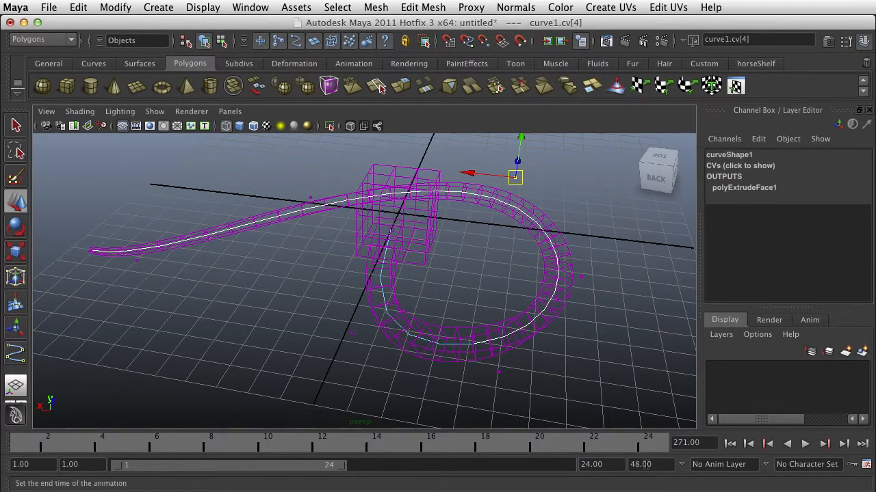
# Set the end frame of the playback range to 50.
pyautogui.click(591, 464)
pyautogui.write('50')
pyautogui.press('Return')
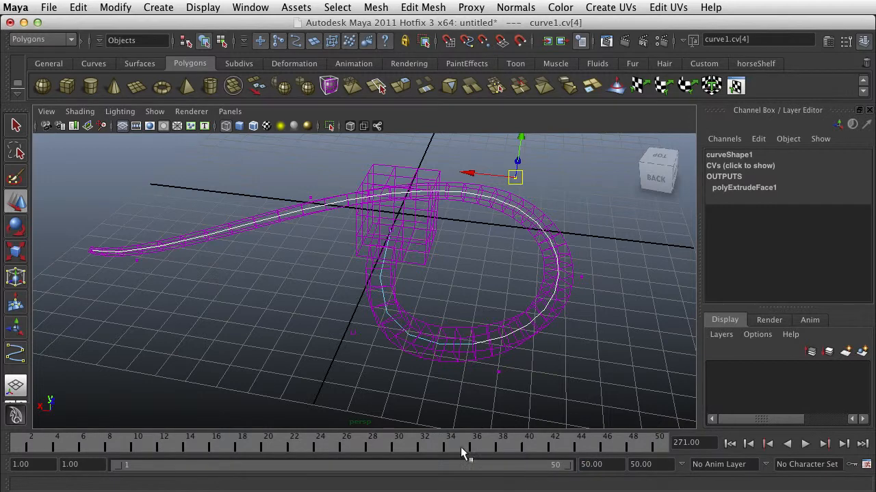
# Keyframe CV 4 at frames 1, 20 and 40, lowering it at frame 20 and raising it at frame 40, and play the animation.
pyautogui.click(12, 444)
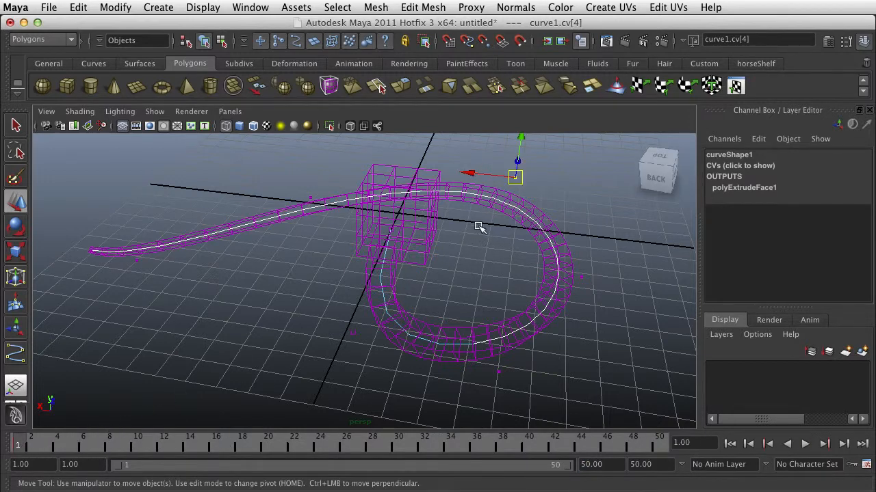
pyautogui.click(267, 449)
pyautogui.scroll(-3, 518, 184)
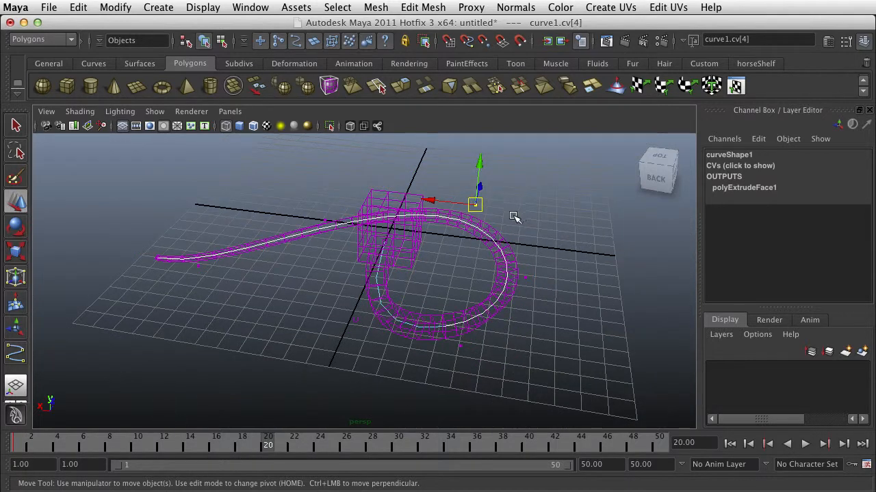
pyautogui.moveTo(475, 164); pyautogui.dragTo(477, 212)
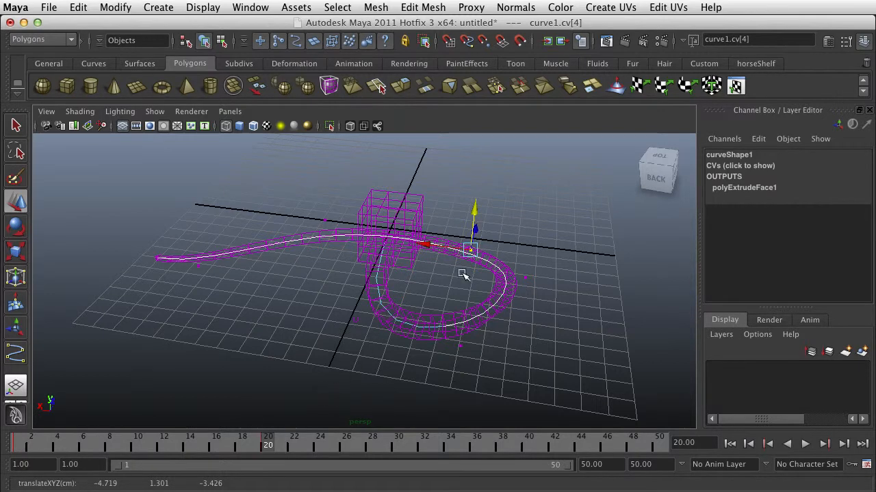
pyautogui.click(529, 443)
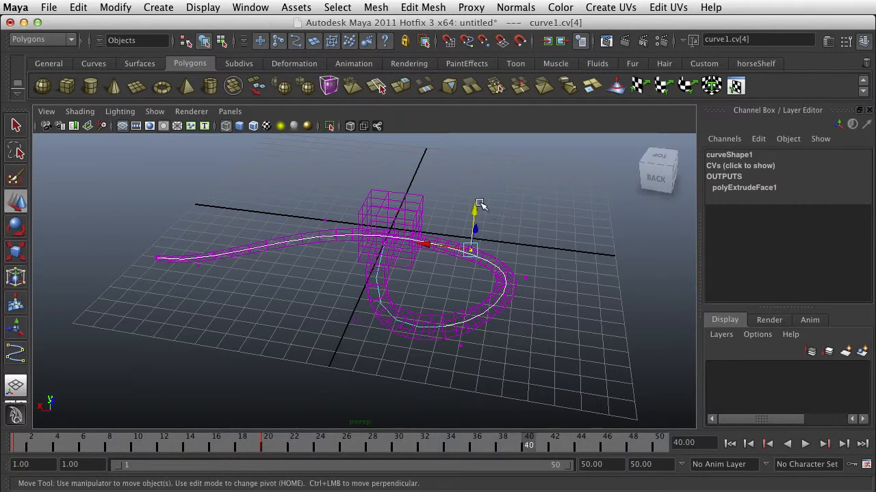
pyautogui.moveTo(478, 218); pyautogui.dragTo(485, 157)
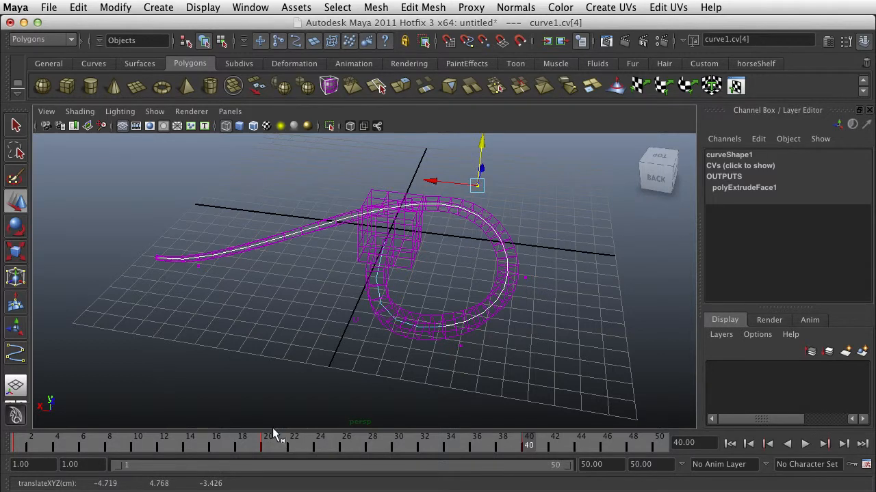
pyautogui.hotkey('alt', 'v')
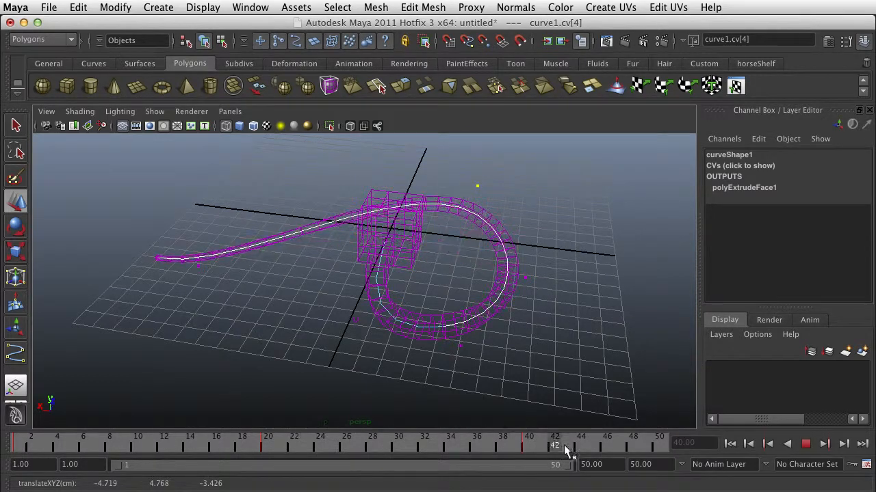
pyautogui.hotkey('alt', 'v')
# Select the CVs at the curve's free end, reposition CV 6 to curl the tip of the extrusion, and clear the selection.
pyautogui.moveTo(219, 202); pyautogui.dragTo(119, 310)
pyautogui.keyDown('alt'); pyautogui.moveTo(178, 402); pyautogui.dragTo(308, 401); pyautogui.keyUp('alt')
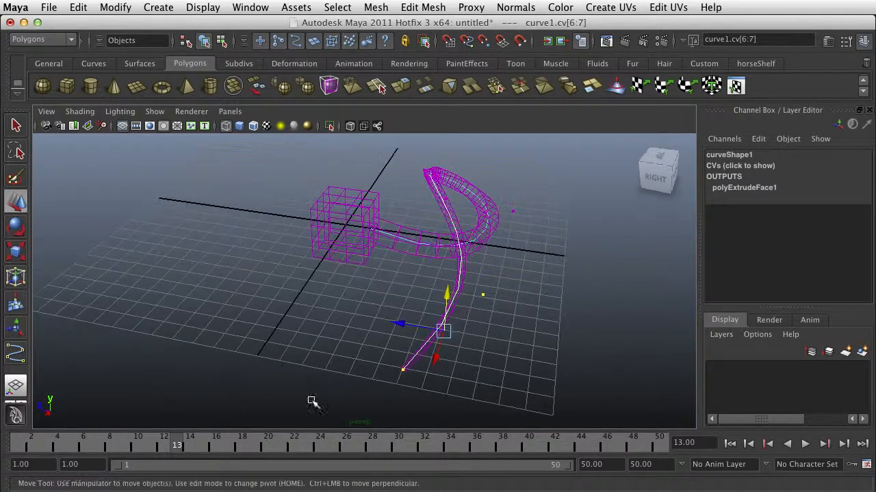
pyautogui.keyDown('alt'); pyautogui.moveTo(517, 320); pyautogui.dragTo(336, 291); pyautogui.keyUp('alt')
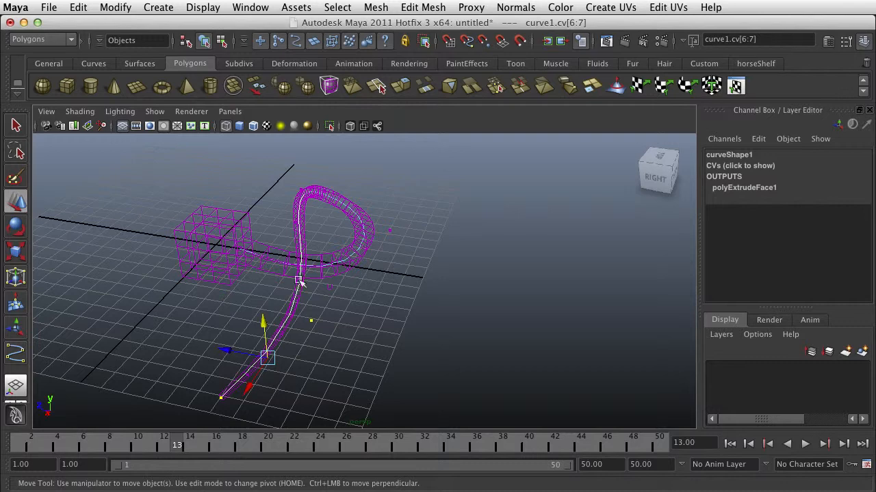
pyautogui.moveTo(312, 322); pyautogui.dragTo(287, 312)
pyautogui.keyDown('alt'); pyautogui.moveTo(365, 288); pyautogui.dragTo(363, 248); pyautogui.keyUp('alt')
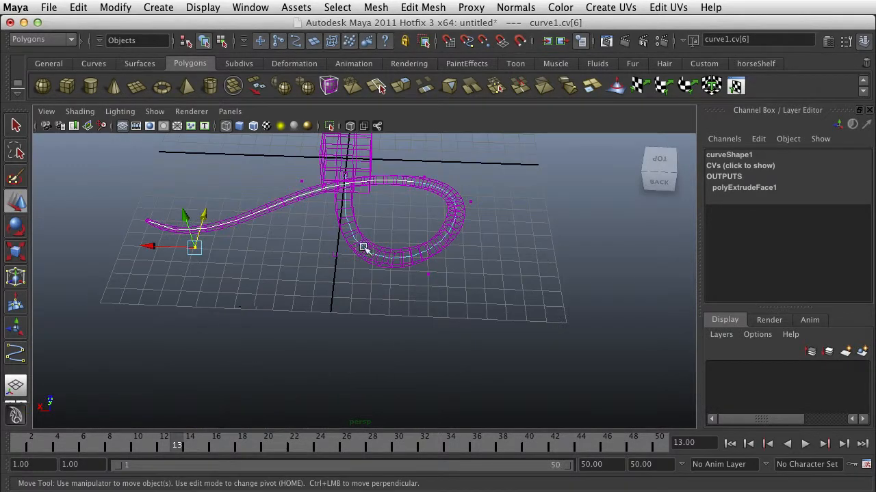
pyautogui.moveTo(363, 248); pyautogui.dragTo(420, 244, button='right')
pyautogui.click(406, 253)
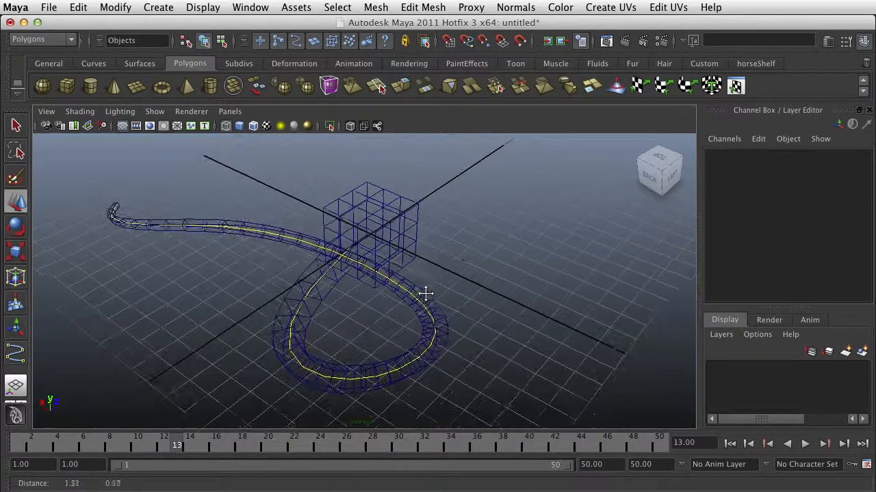
# Return the view to shaded display and select the cube with its extruded tail.
pyautogui.moveTo(425, 294)
pyautogui.keyDown('alt'); pyautogui.mouseDown()
pyautogui.moveTo(420, 285)
pyautogui.moveTo(288, 273)
pyautogui.moveTo(367, 287)
pyautogui.moveTo(403, 273)
pyautogui.mouseUp(); pyautogui.keyUp('alt')
pyautogui.press('5')
pyautogui.scroll(-1, 419, 275)
pyautogui.scroll(4, 400, 266)
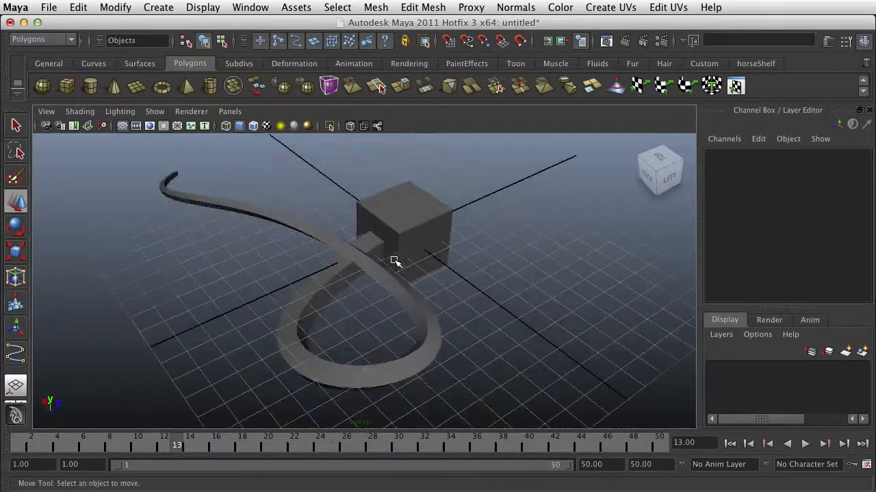
pyautogui.click(388, 234)
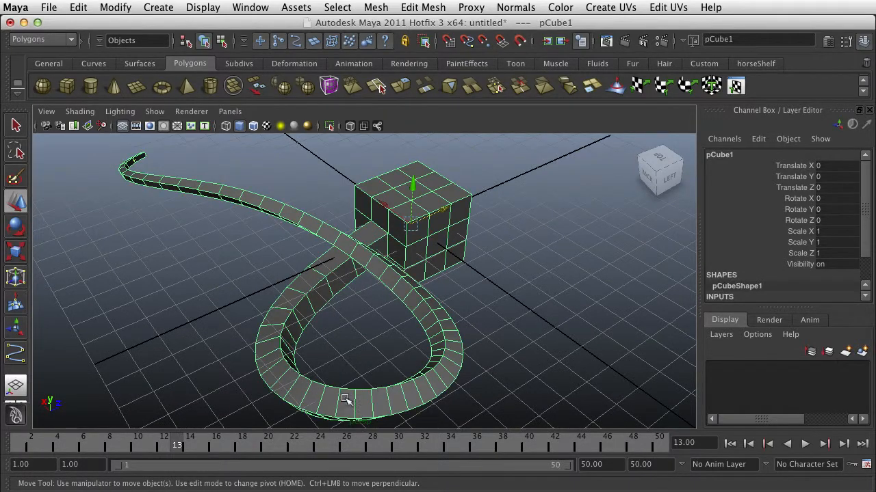
pyautogui.keyDown('alt'); pyautogui.moveTo(192, 250); pyautogui.dragTo(294, 253); pyautogui.keyUp('alt')
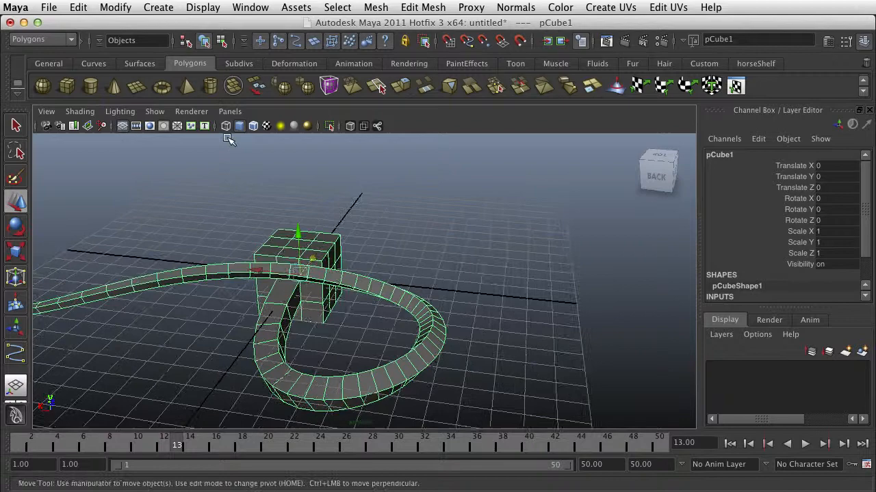
pyautogui.click(166, 7)
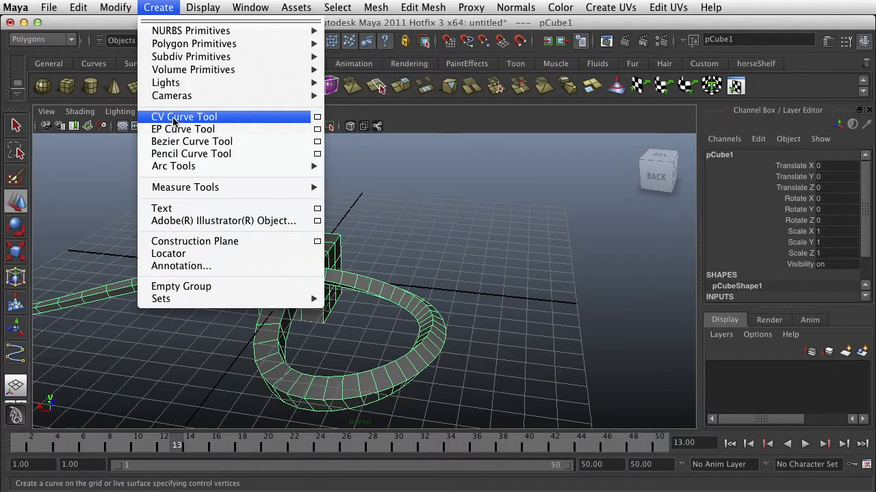
pyautogui.click(461, 226)
pyautogui.scroll(5, 332, 246)
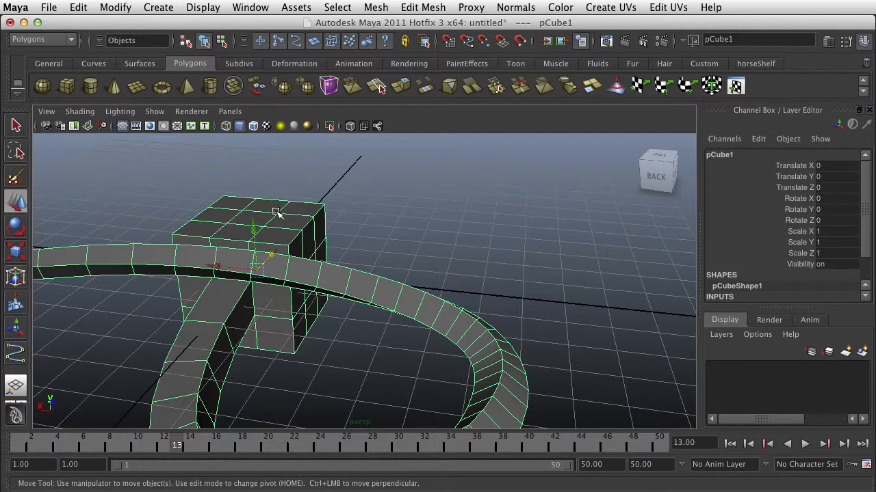
pyautogui.scroll(-5, 268, 215)
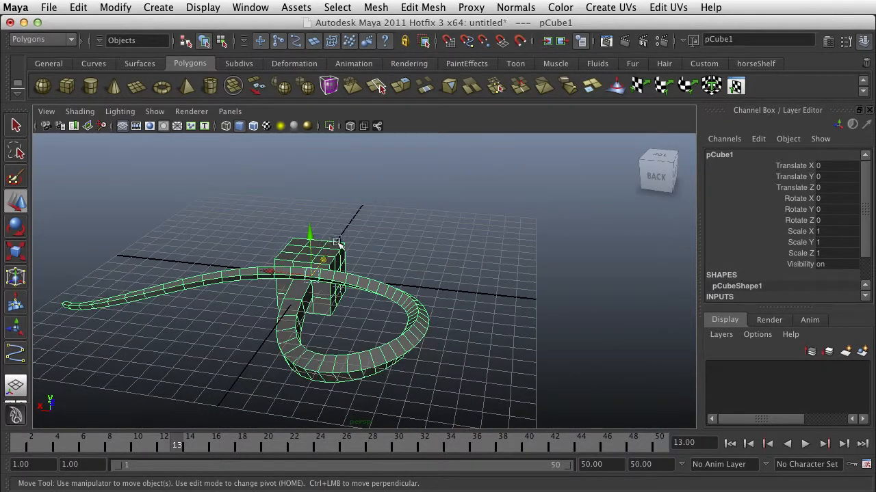
pyautogui.scroll(3, 358, 246)
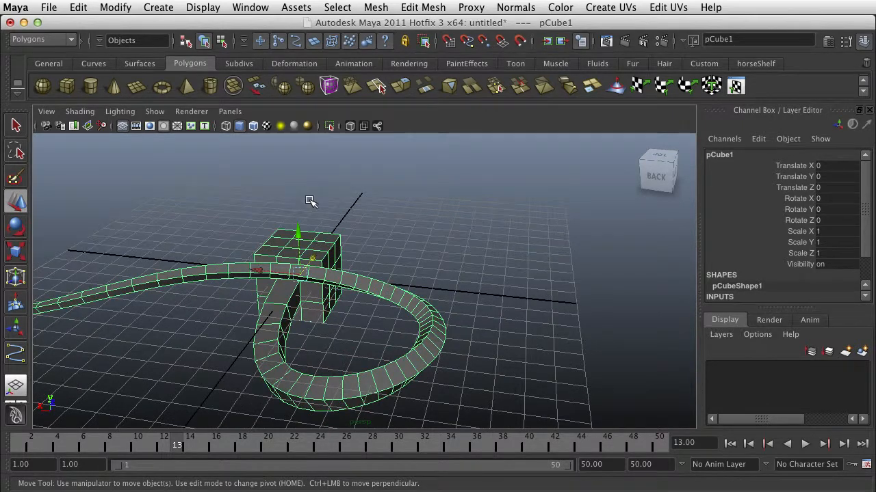
pyautogui.scroll(-3, 308, 199)
pyautogui.scroll(-3, 769, 254)
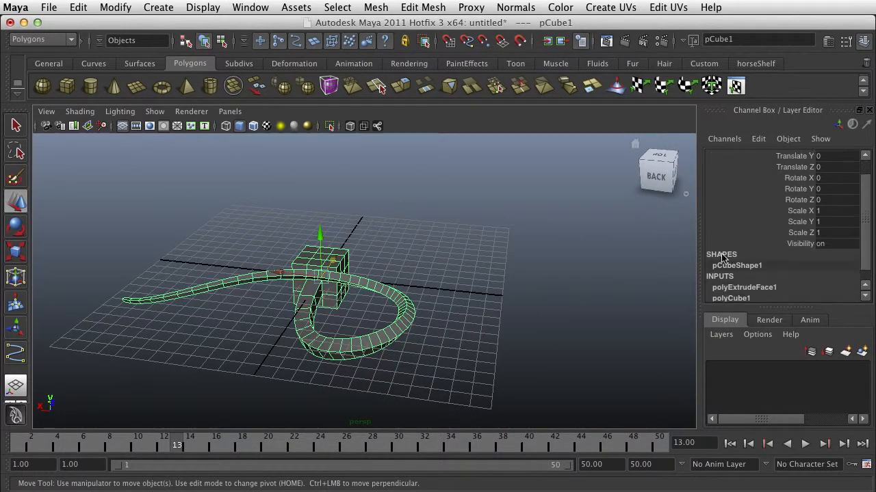
# Expand the cube's polyExtrudeFace1 input and bring its Divisions, Twist and Taper attributes into view.
pyautogui.click(737, 275)
pyautogui.scroll(-10, 737, 275)
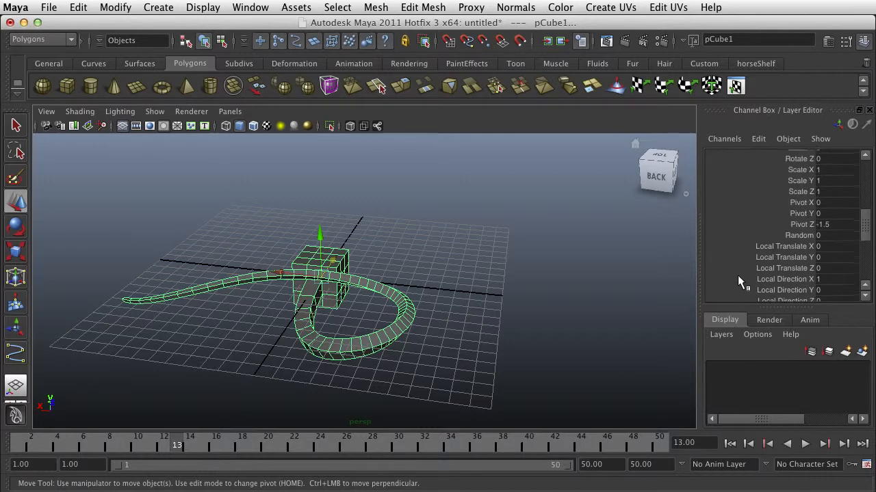
pyautogui.scroll(-2, 740, 278)
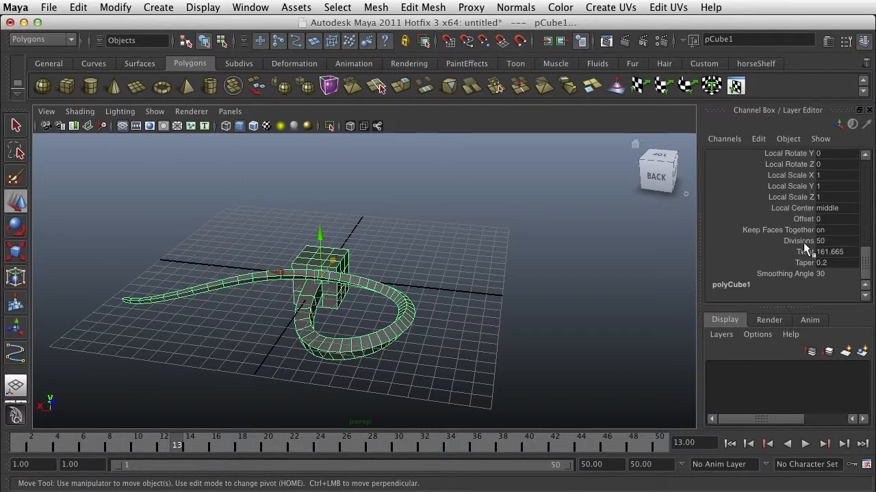